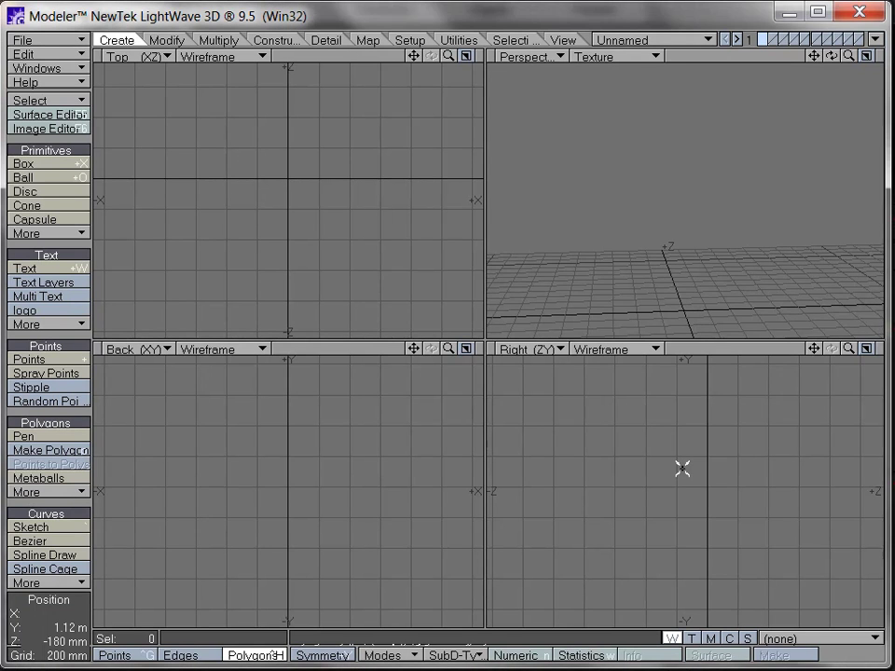
- Load the Cobra.lwo object from the demo folder and orbit the perspective view around the character
key(ctrl+o)
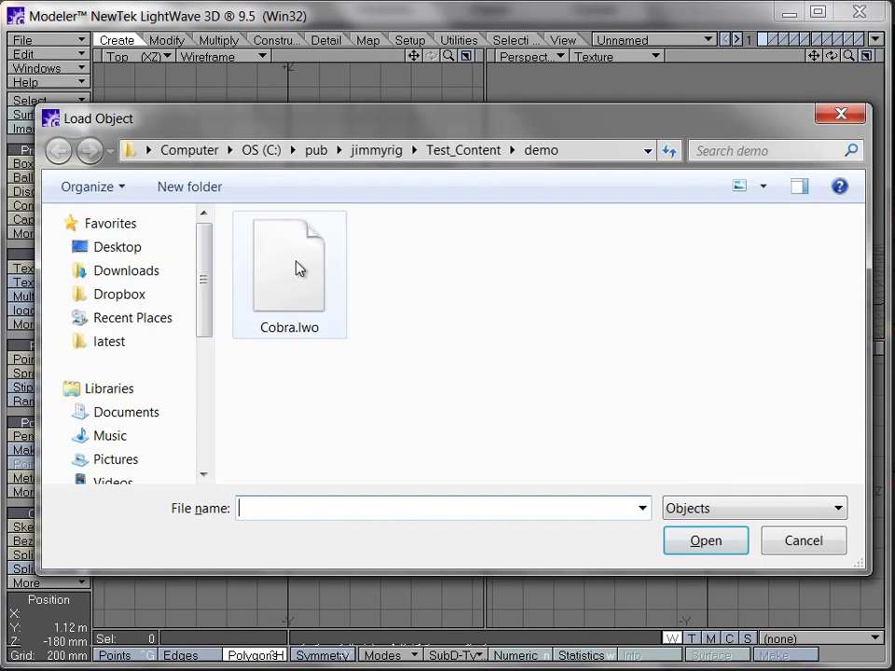
click(296, 265)
click(689, 539)
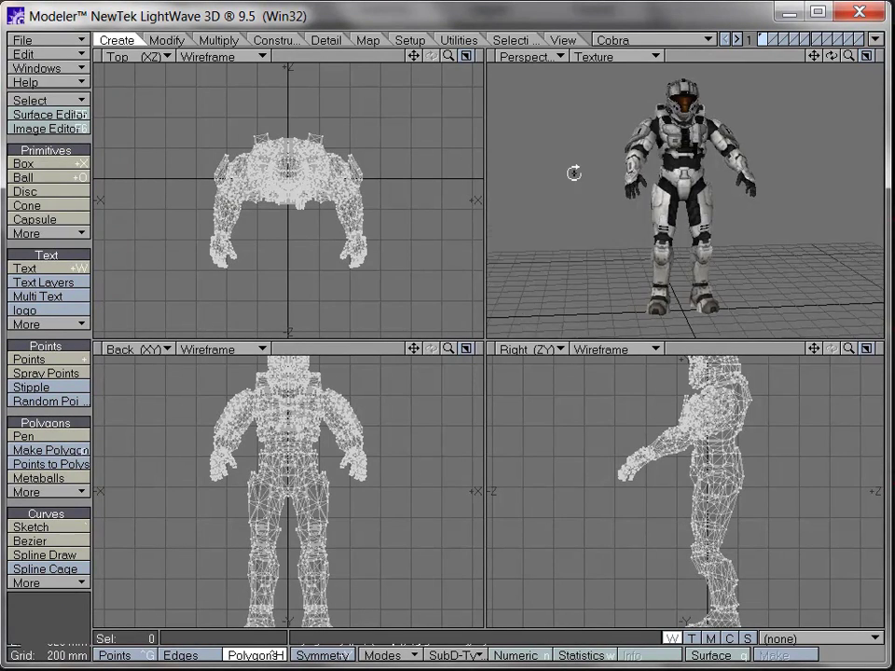
alt+drag(573, 171, 643, 185)
alt+drag(547, 153, 718, 230)
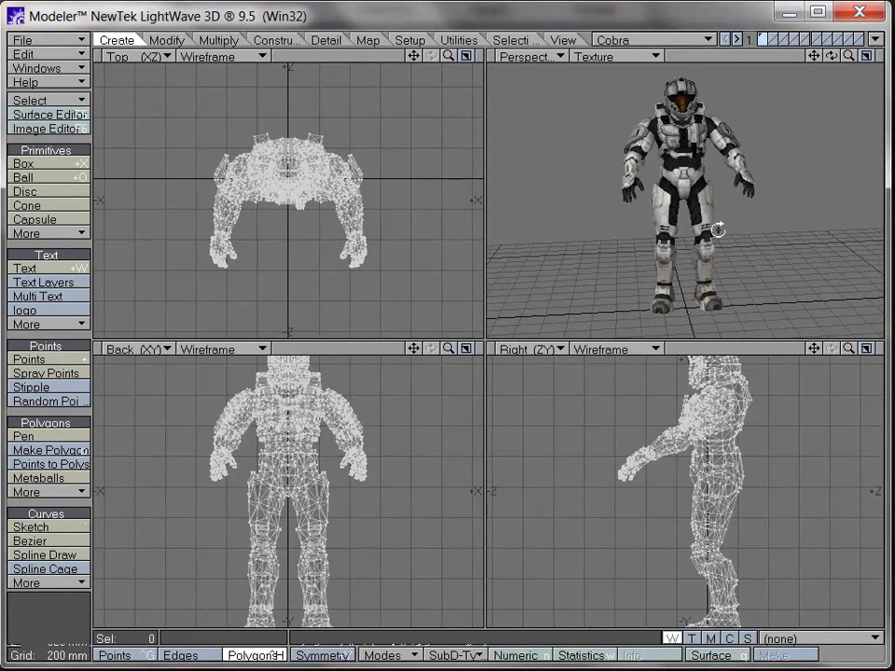
- Examine the character's polygon statistics and the weight entries in its vertex maps
key(w)
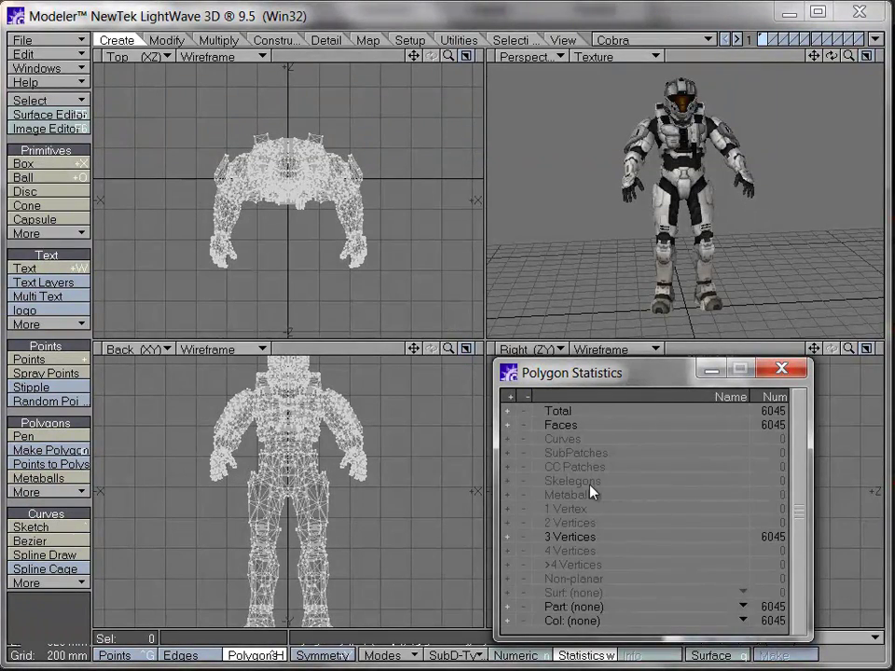
click(785, 372)
key(F7)
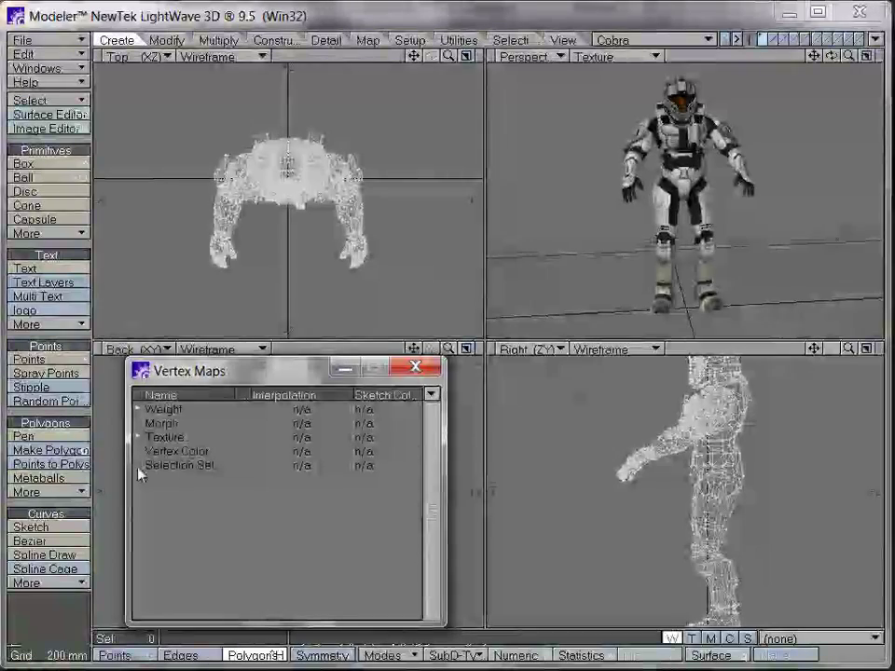
click(138, 409)
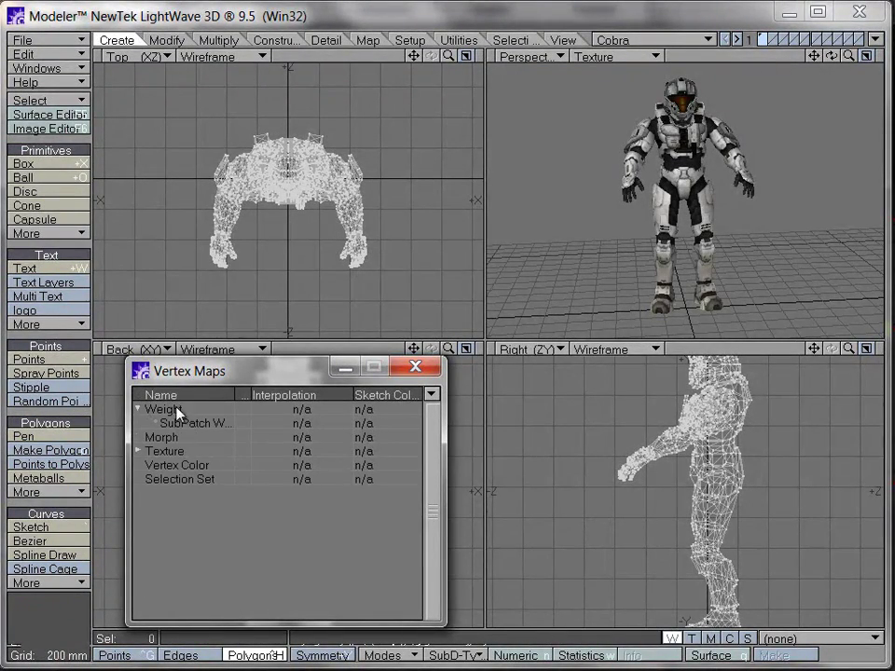
click(415, 366)
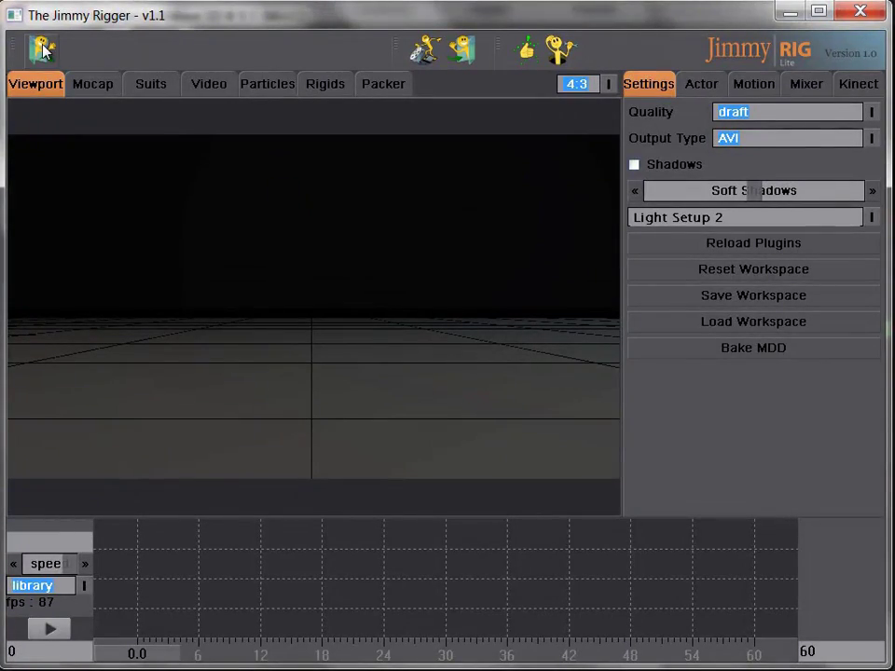
- Switch to The Jimmy Rigger, open Cobra.lwo and choose to rig it as a character
click(41, 52)
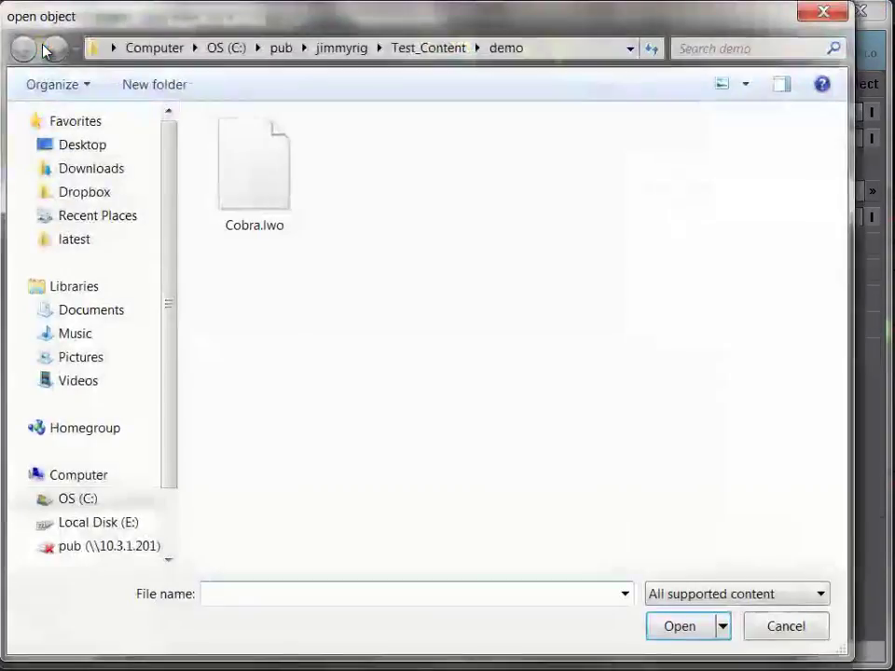
click(249, 207)
click(677, 632)
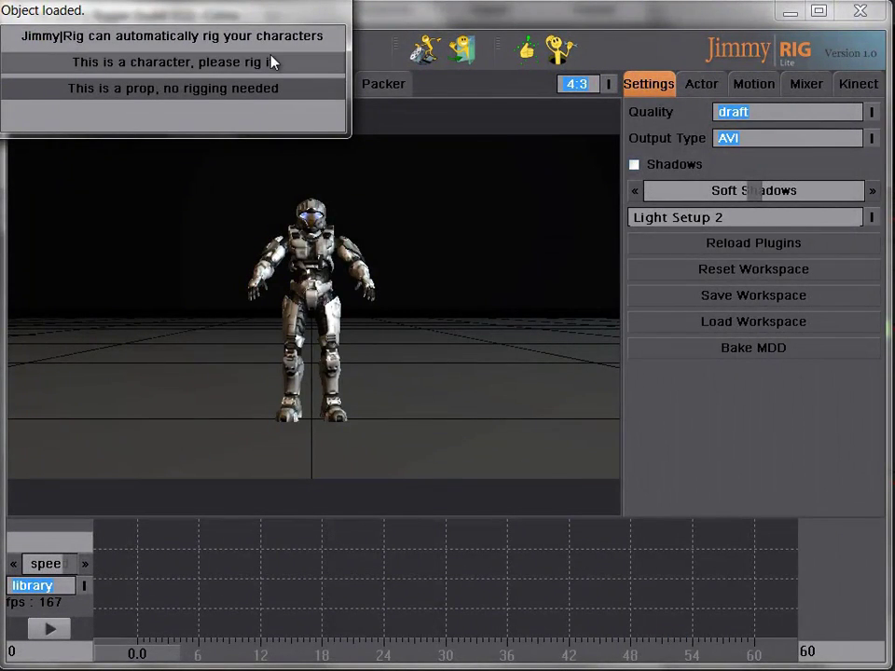
click(272, 61)
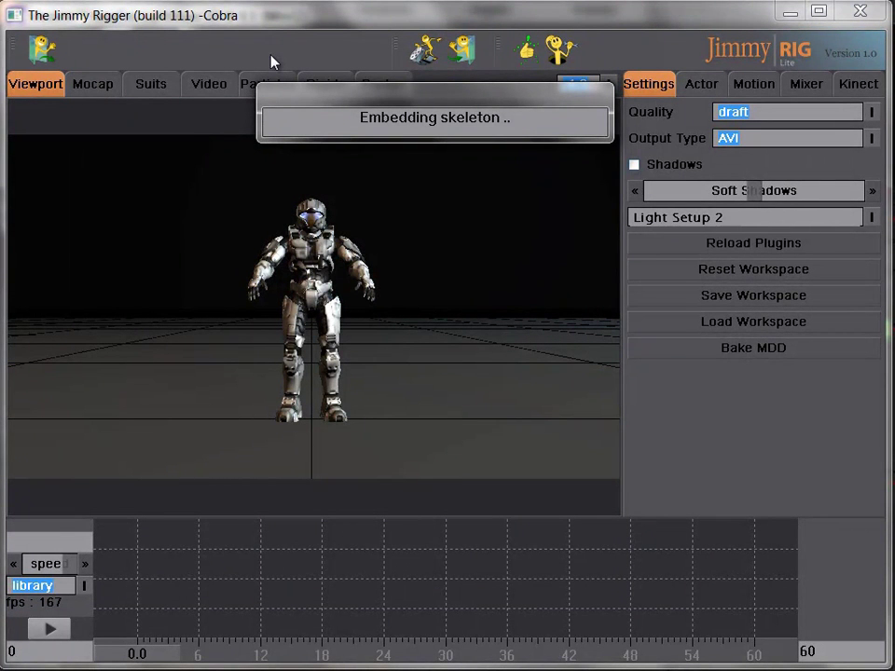
- Raise the upper-leg joints into the hip sockets and the root bone up to the character's pelvis
drag(297, 93, 537, 48)
right_drag(455, 342, 437, 189)
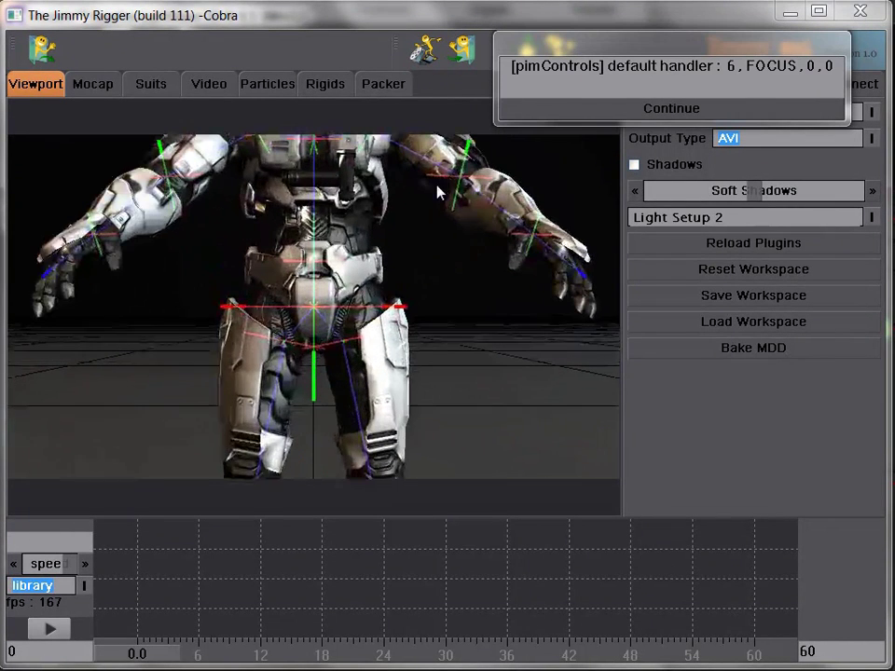
click(263, 350)
drag(263, 339, 259, 317)
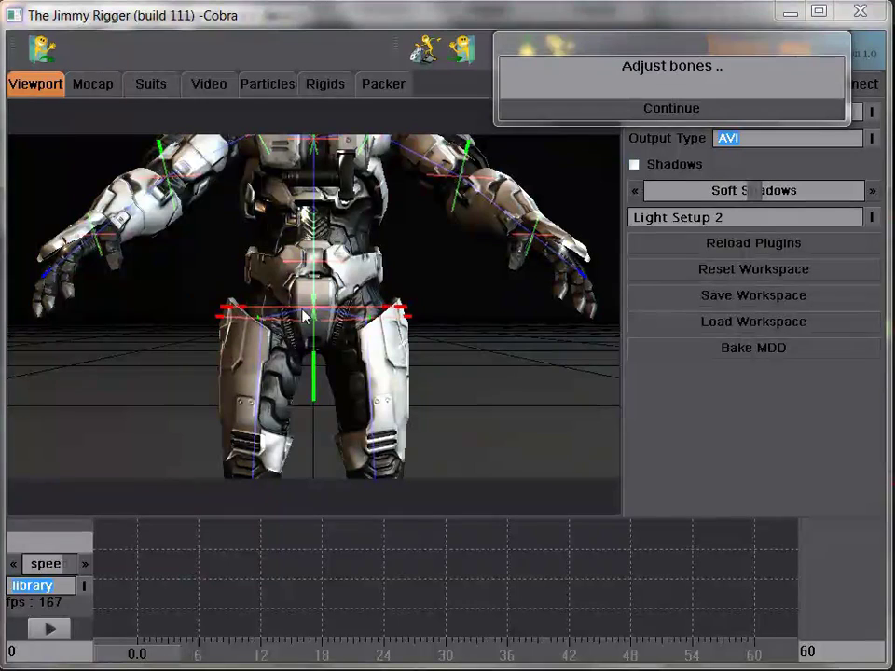
drag(314, 306, 315, 287)
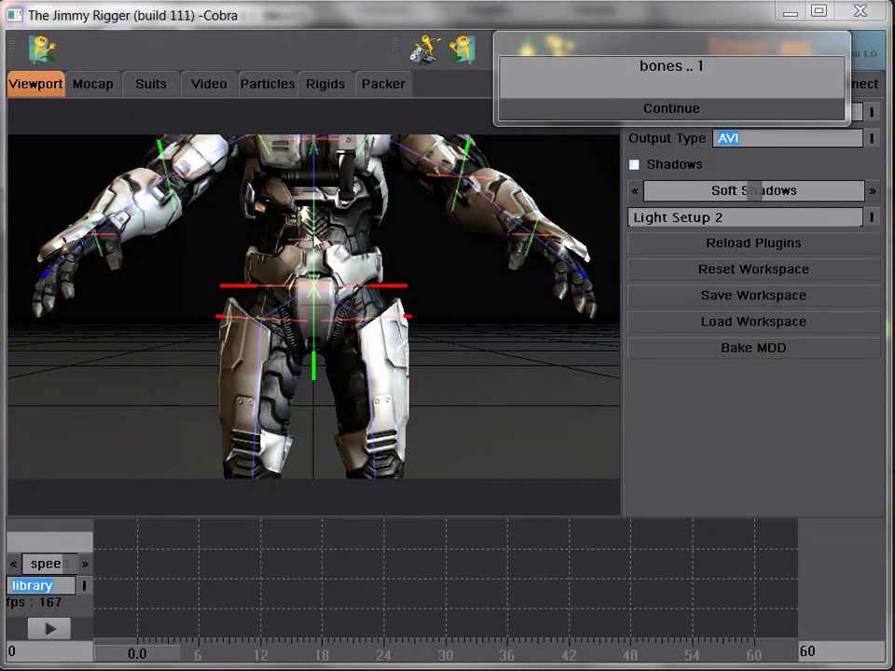
- Raise the neck joint to the collar and align the shoulder, elbow and wrist joints with the armoured arms
middle_drag(431, 266, 340, 207)
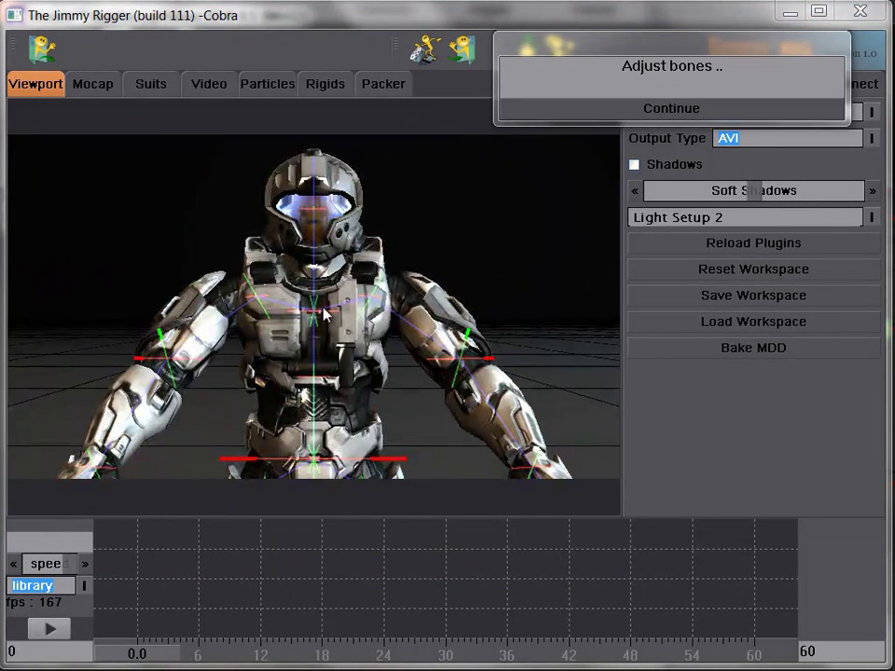
drag(314, 314, 311, 279)
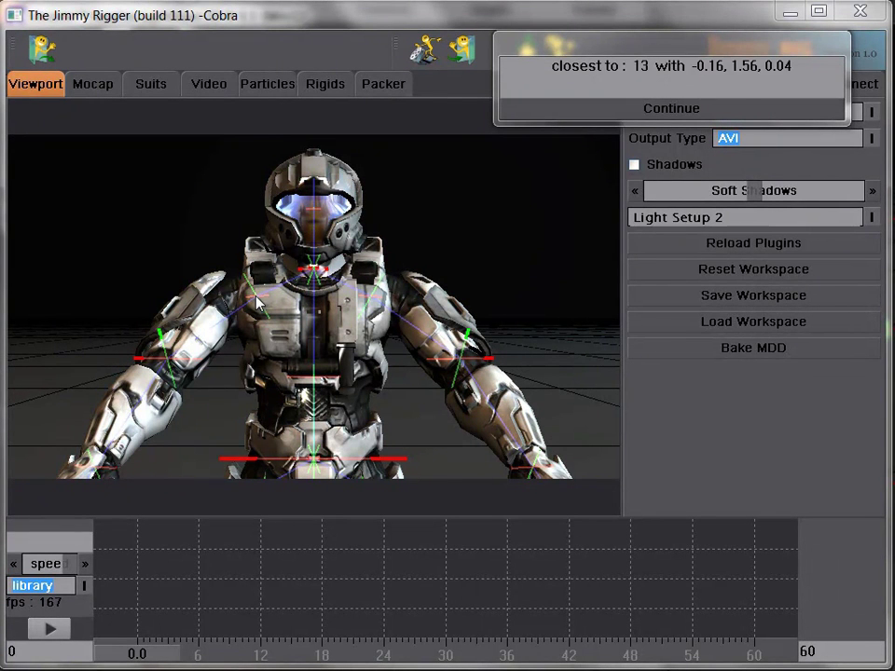
drag(256, 292, 241, 291)
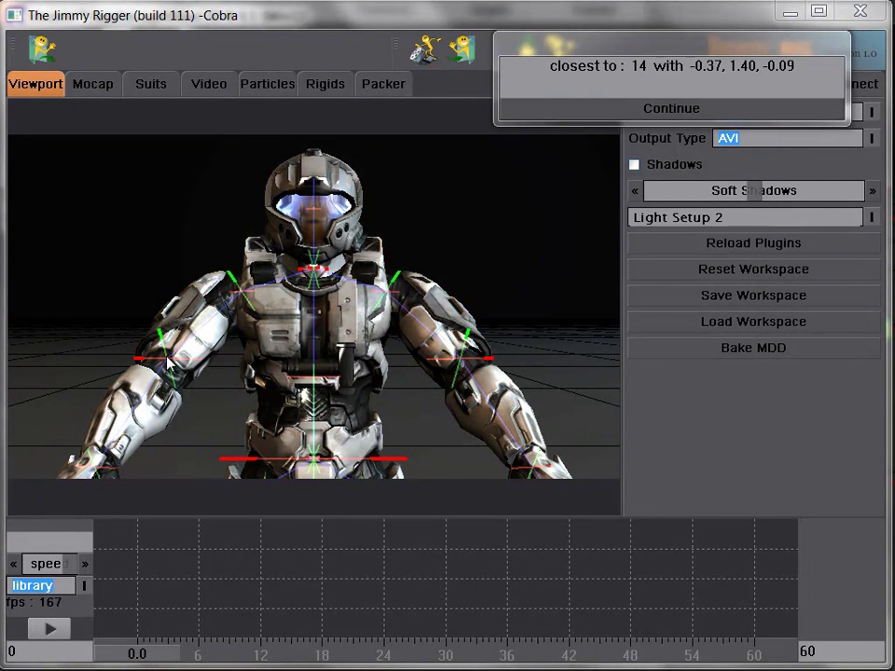
drag(167, 358, 168, 367)
scroll(199, 390, down, 3)
drag(99, 384, 95, 348)
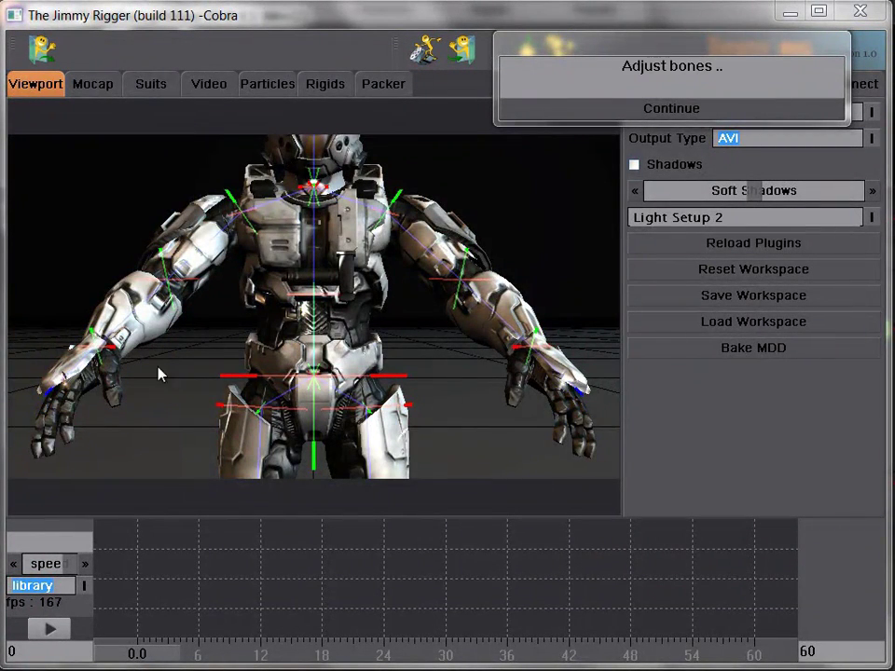
- Adjust the ankle, knee, heel and toe joints to fit the character's legs and feet
click(230, 340)
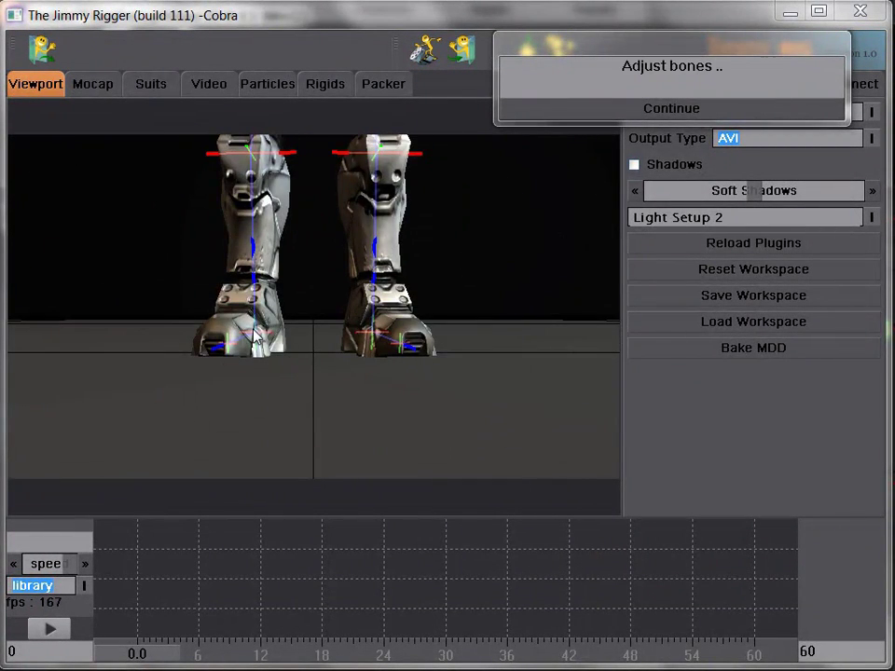
drag(251, 328, 253, 319)
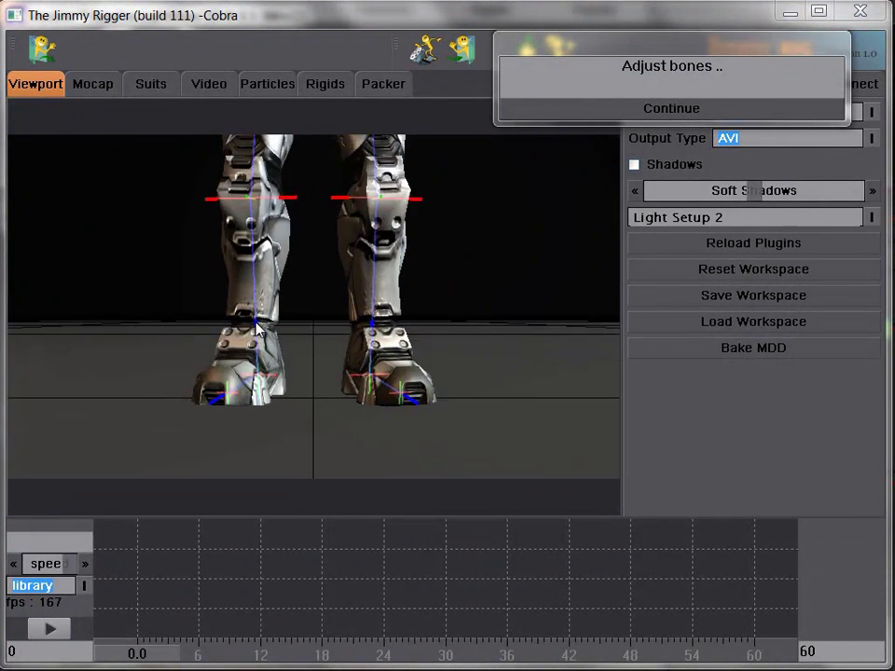
drag(339, 162, 335, 138)
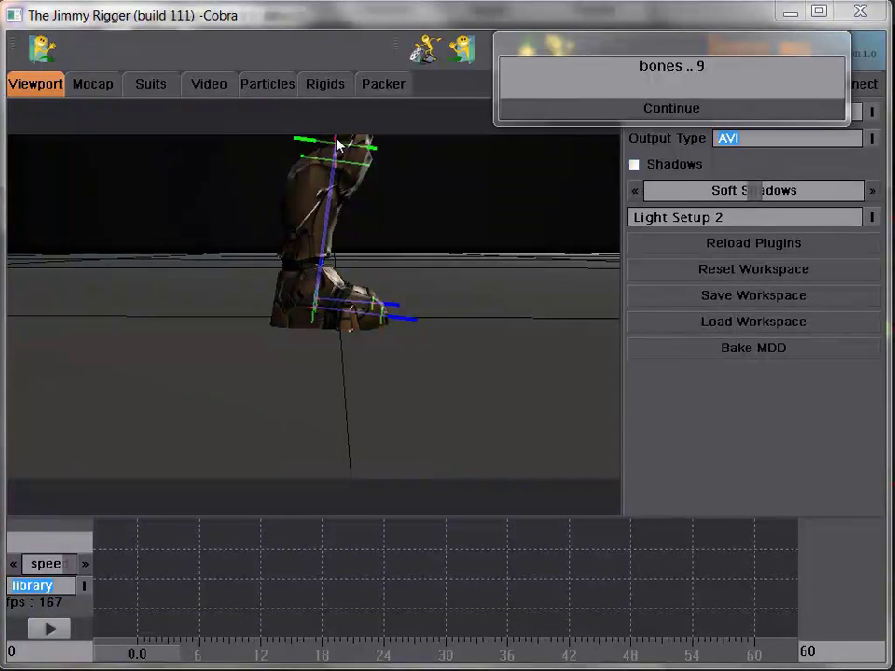
mouse_move(319, 302)
mouse_down()
mouse_move(307, 298)
mouse_move(305, 313)
mouse_up()
drag(380, 313, 383, 315)
- Check the skeleton from several angles and accept the adjusted bones to finish rigging the character
middle_drag(383, 316, 337, 174)
mouse_move(515, 221)
middle_down()
mouse_move(500, 320)
mouse_move(501, 132)
mouse_move(501, 207)
middle_up()
middle_drag(503, 296, 475, 239)
scroll(501, 247, up, 3)
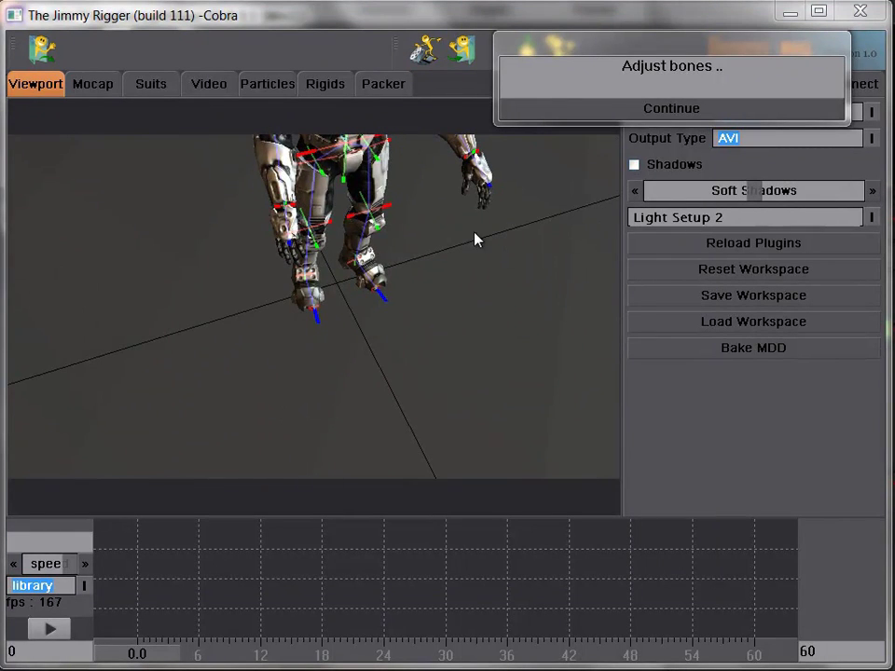
middle_drag(345, 144, 557, 308)
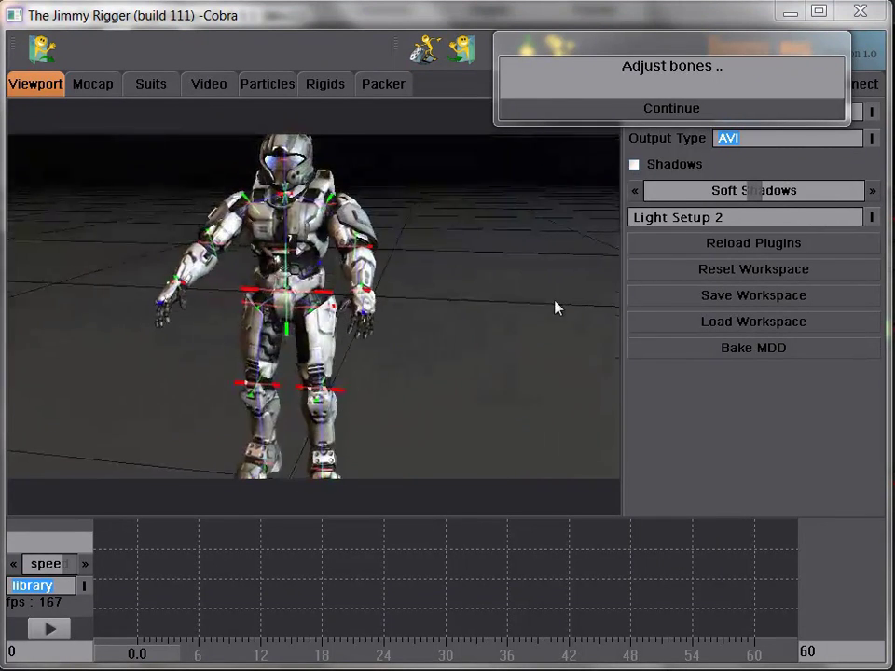
scroll(518, 256, down, 2)
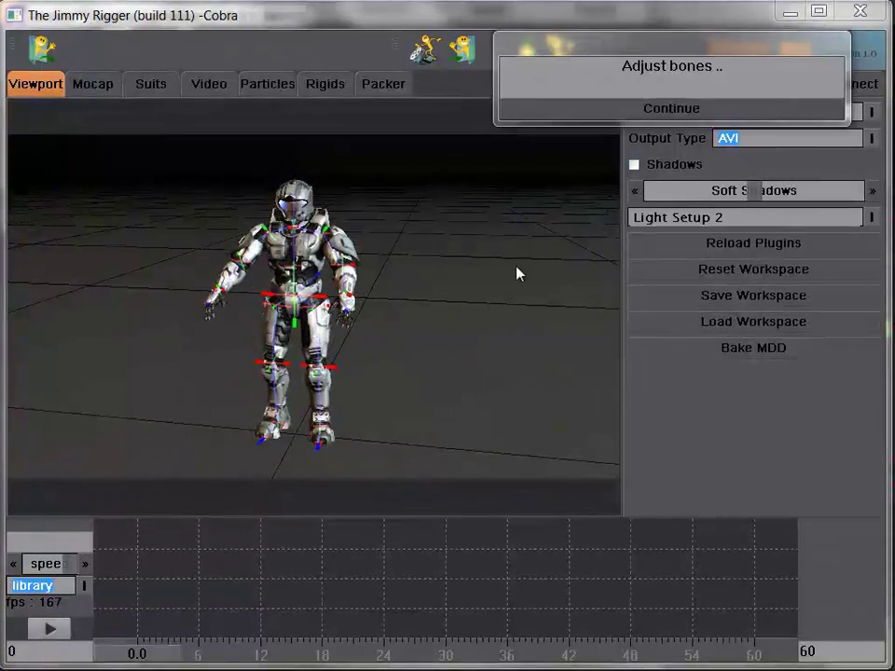
click(595, 111)
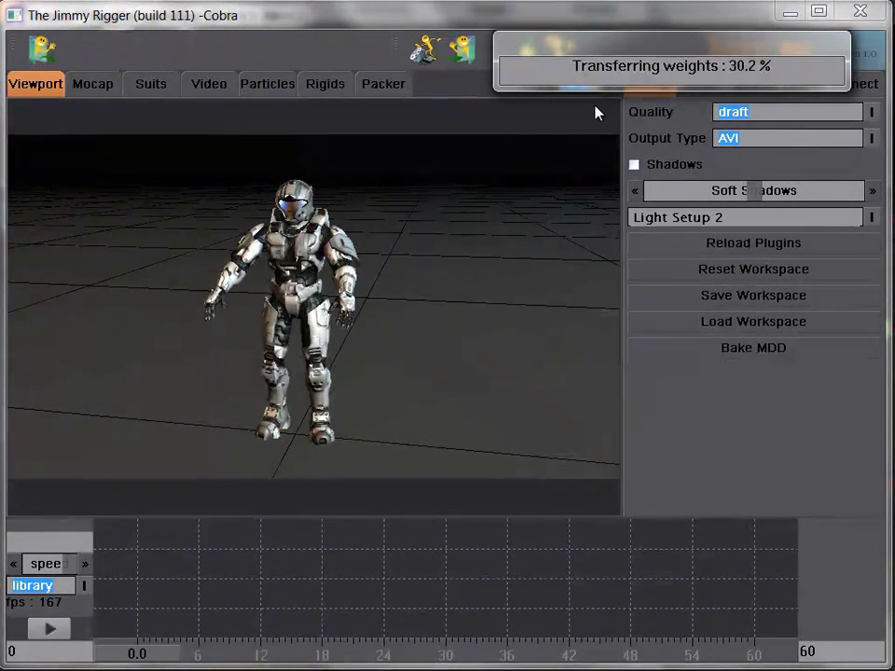
- Enable shadows and switch the lighting to Light Setup 3
click(652, 164)
click(871, 217)
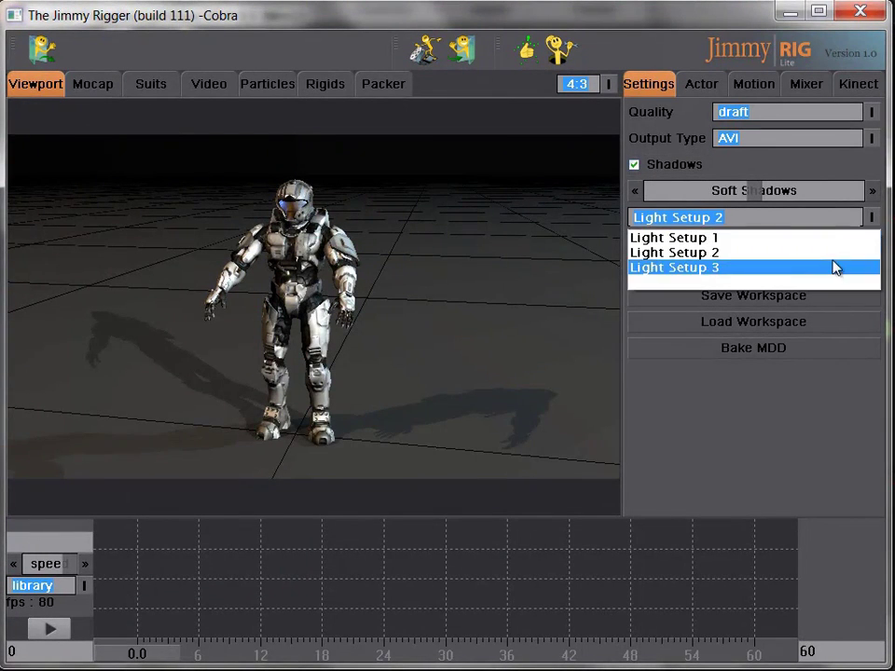
click(834, 266)
middle_drag(434, 350, 13, 329)
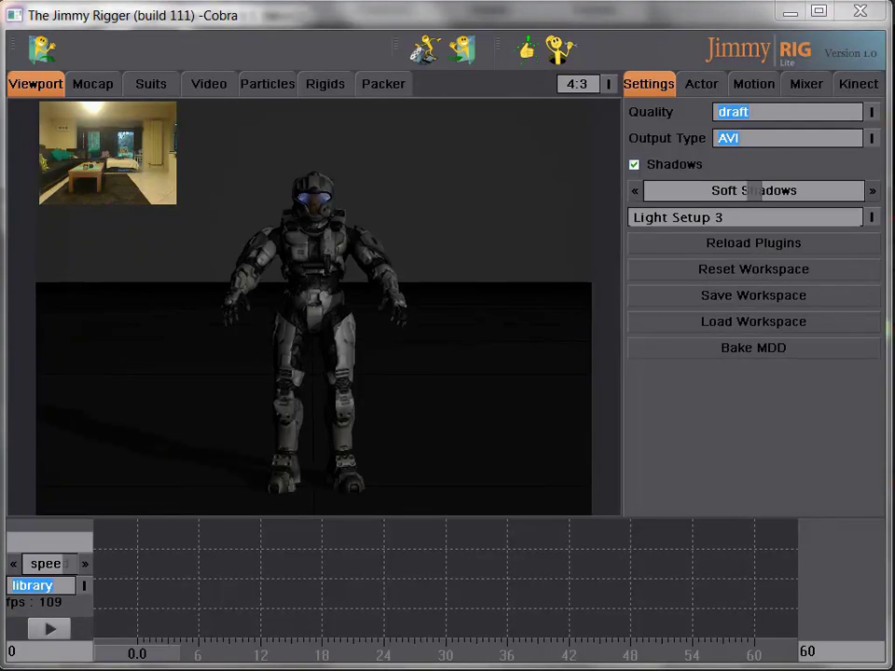
- Increase the Cobra character's chest rigidity and smooth its weights
click(850, 84)
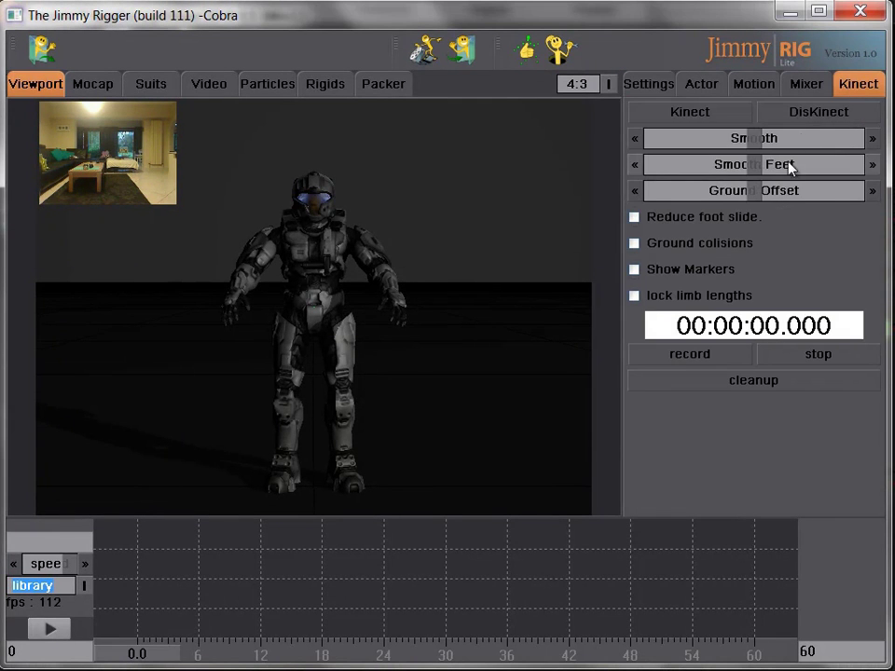
click(714, 85)
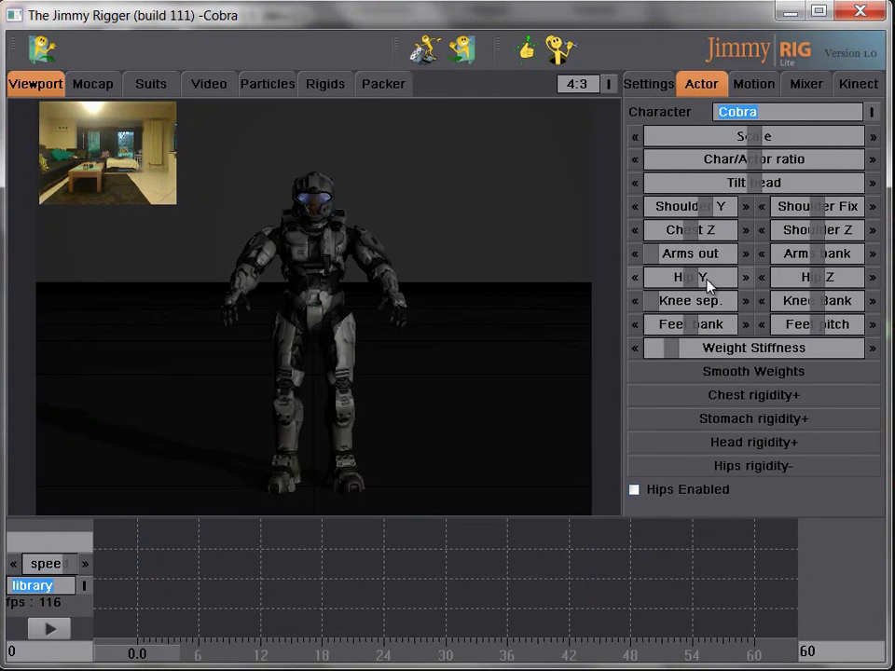
click(709, 397)
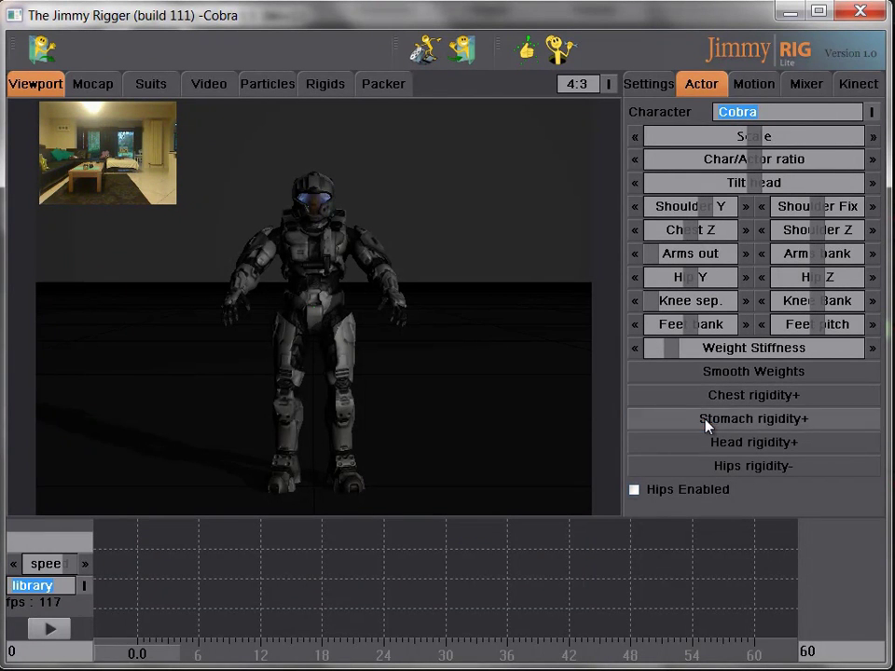
click(731, 371)
- Record a motion capture take with the Kinect, stop the recording and disconnect the device
click(857, 86)
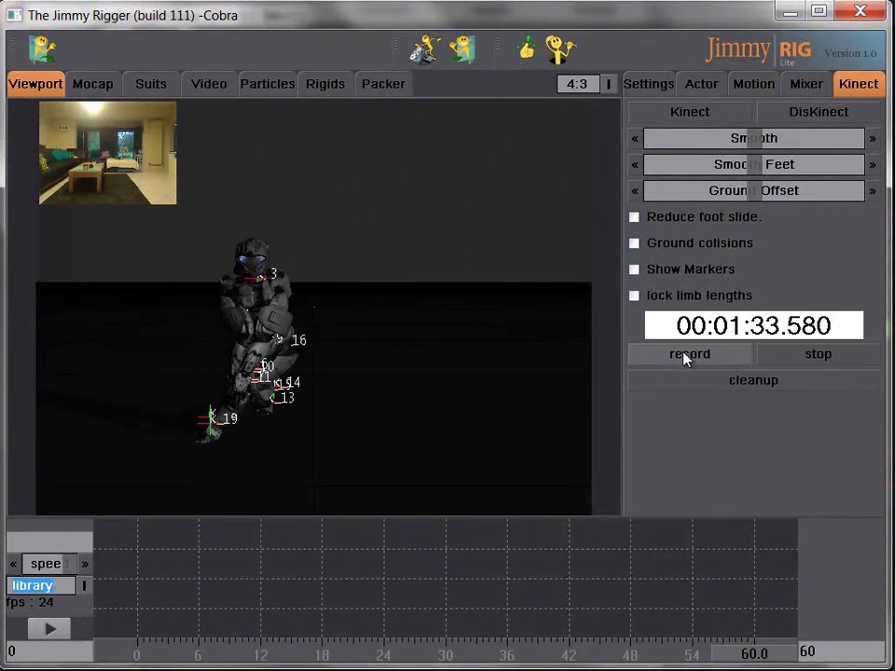
click(808, 355)
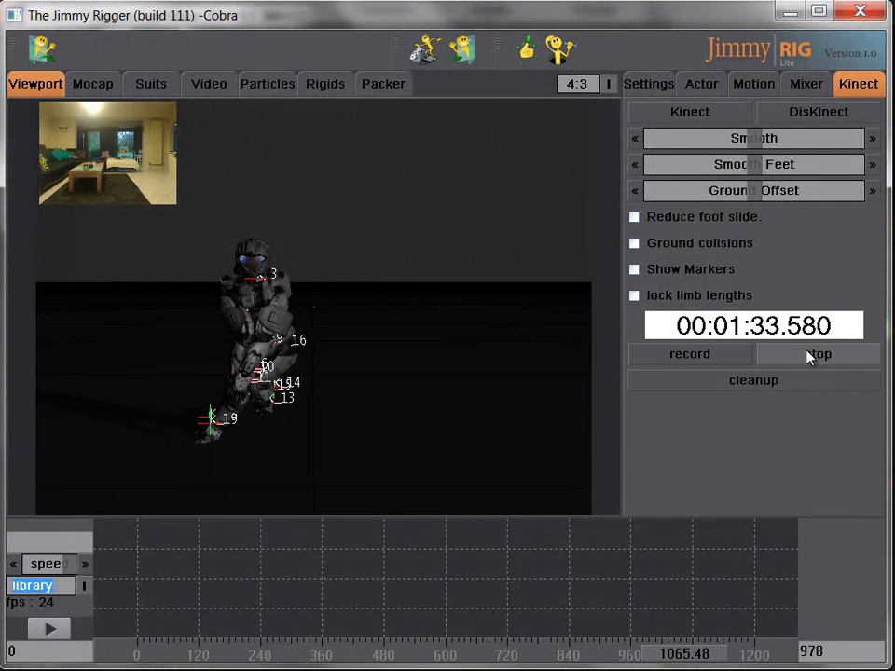
click(834, 114)
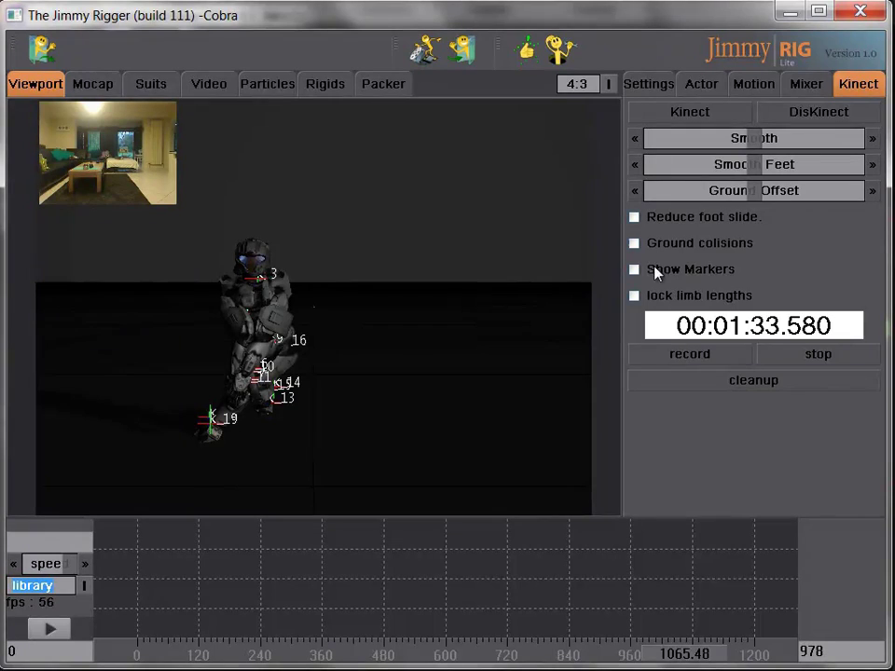
- At about frame 345 of the take, move the character clear of the Kinect markers and enable ground collisions
drag(679, 653, 312, 645)
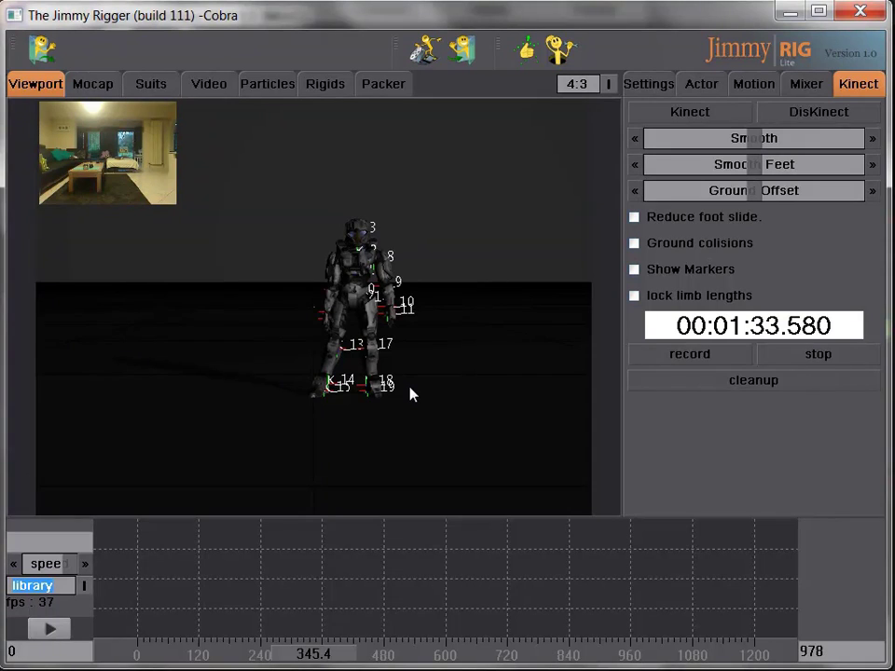
right_drag(481, 380, 451, 227)
drag(309, 316, 335, 311)
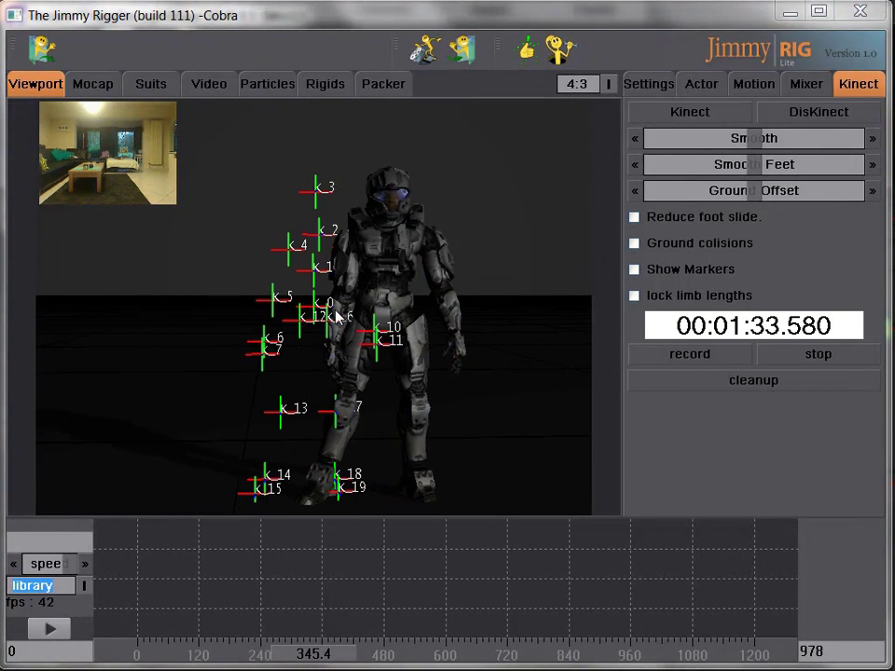
click(695, 246)
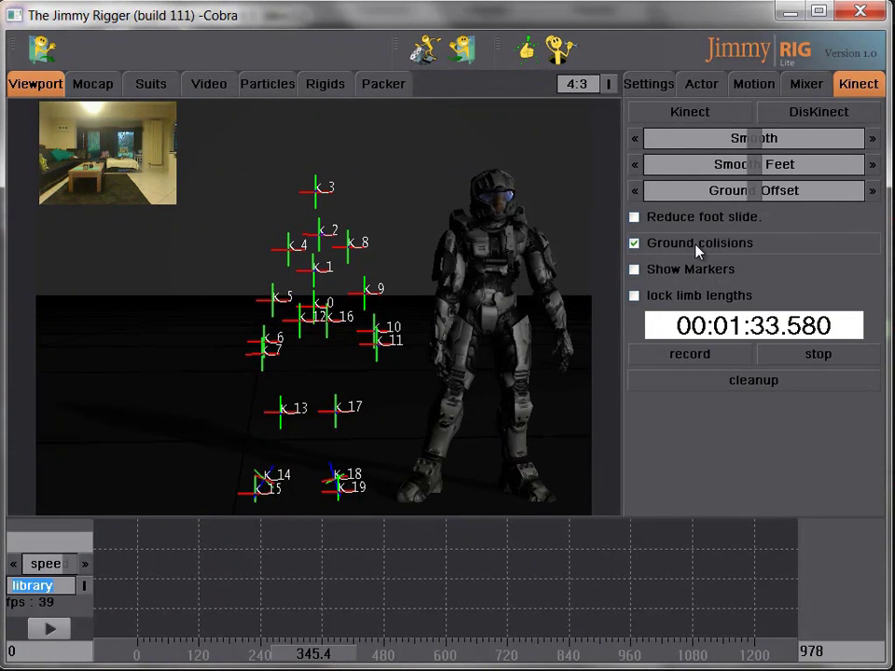
- Lower the Kinect ground offset close to its minimum and play the take from an earlier frame
click(670, 194)
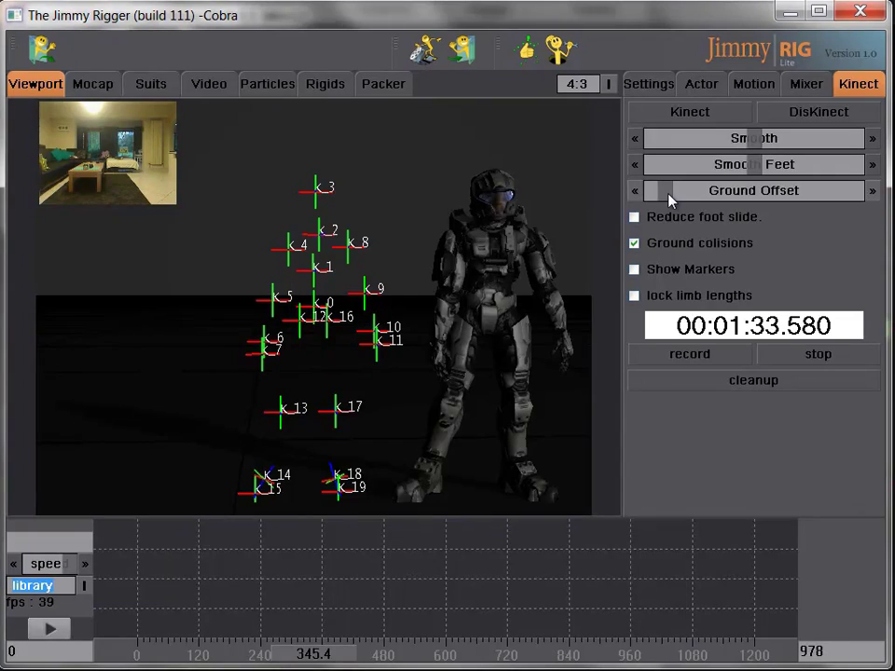
drag(328, 660, 181, 652)
click(61, 636)
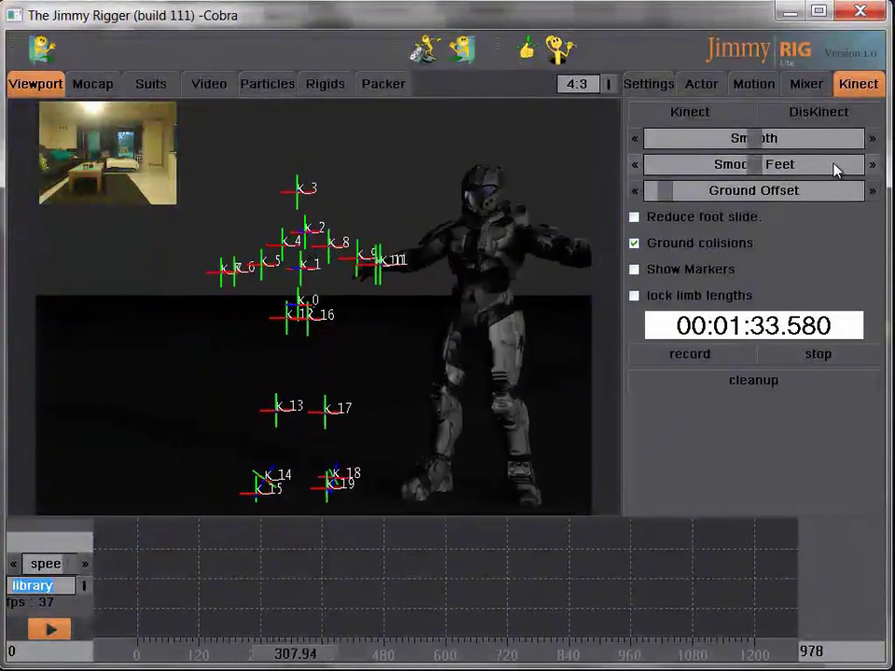
- Increase the foot smoothing close to its maximum and lock the character's limb lengths
click(835, 165)
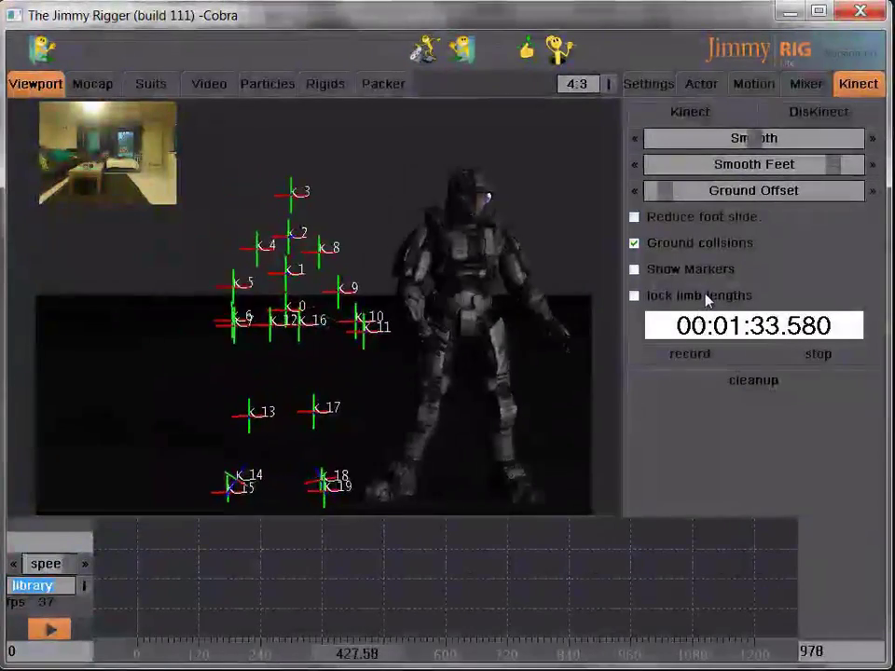
click(708, 298)
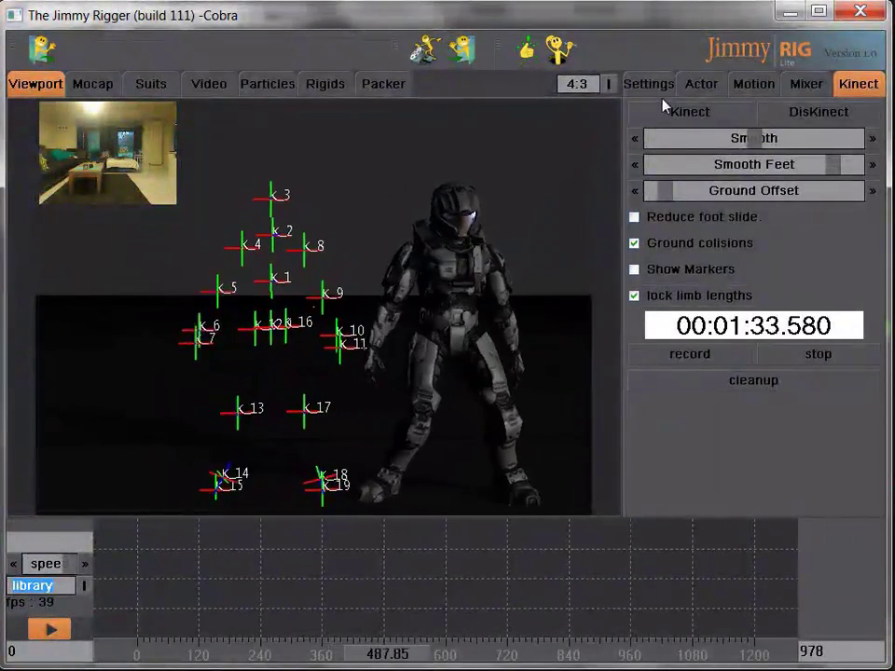
- Trim the recorded take to the usable motion between frames 240 and 917
click(699, 84)
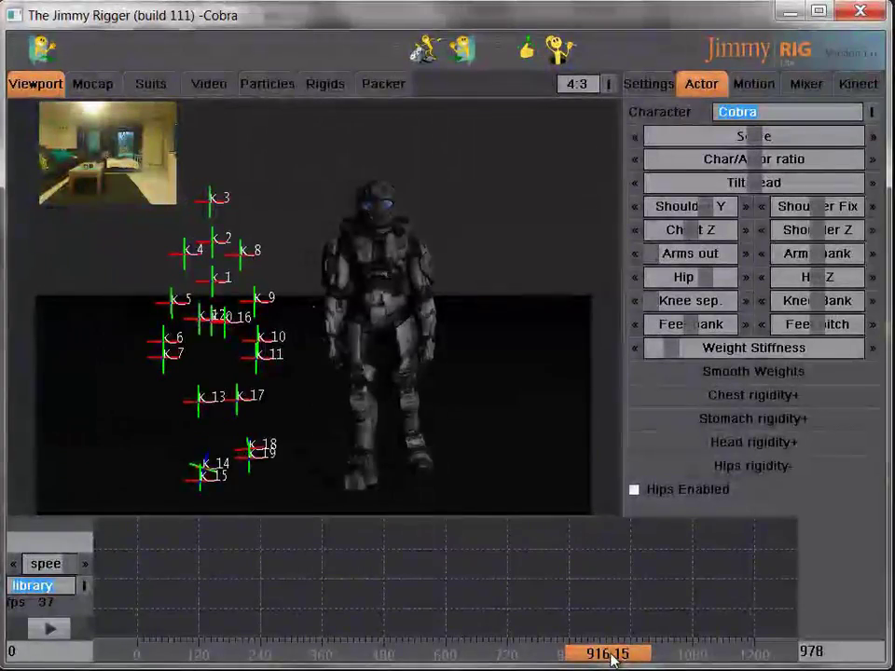
click(601, 657)
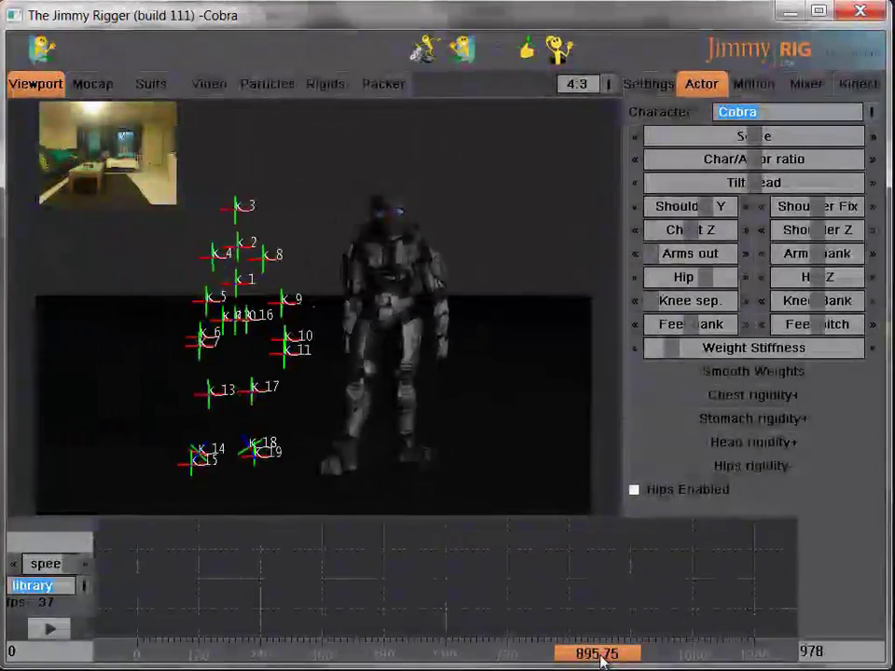
drag(611, 658, 617, 661)
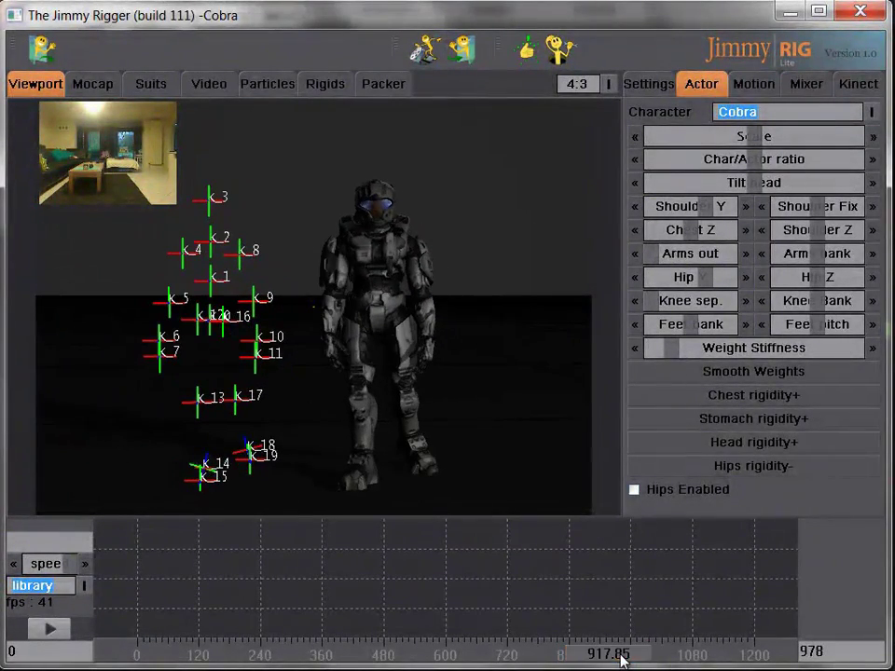
text(917)
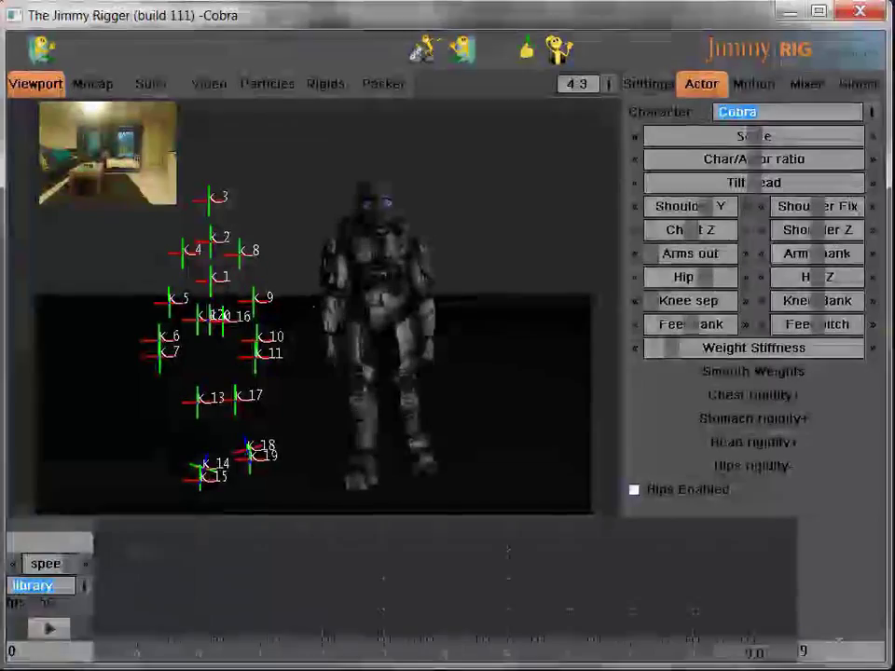
key(Return)
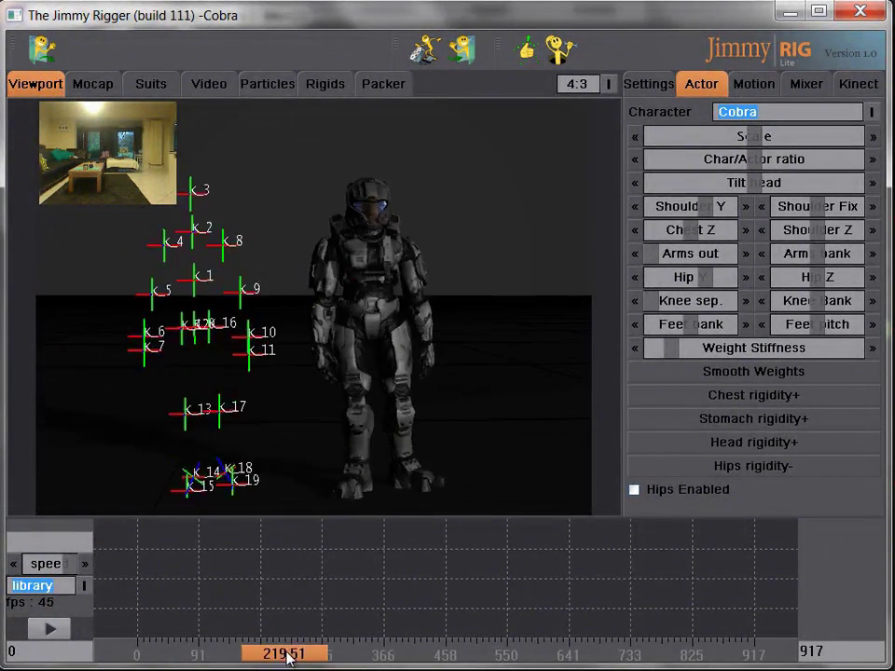
drag(287, 658, 303, 658)
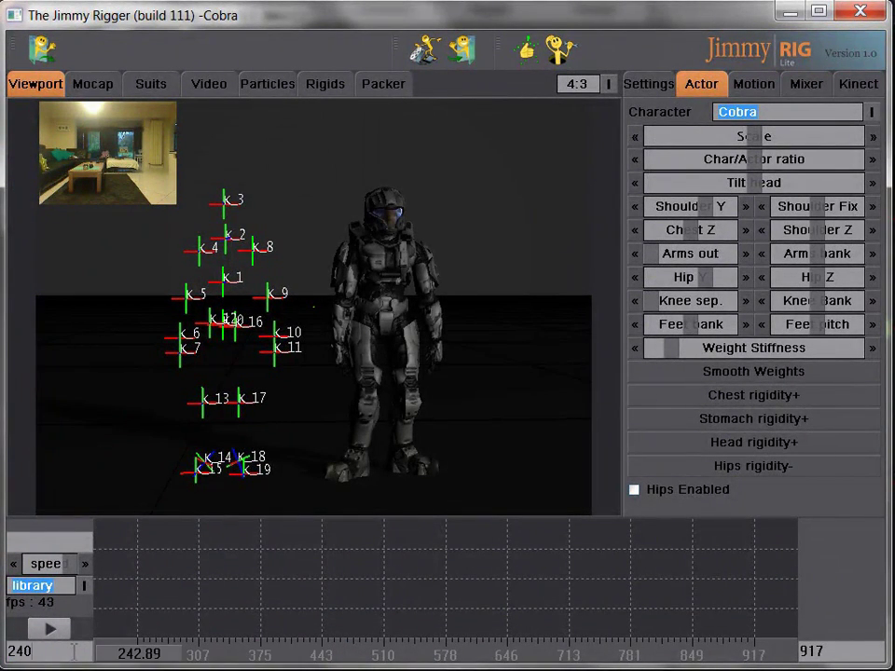
drag(137, 657, 803, 643)
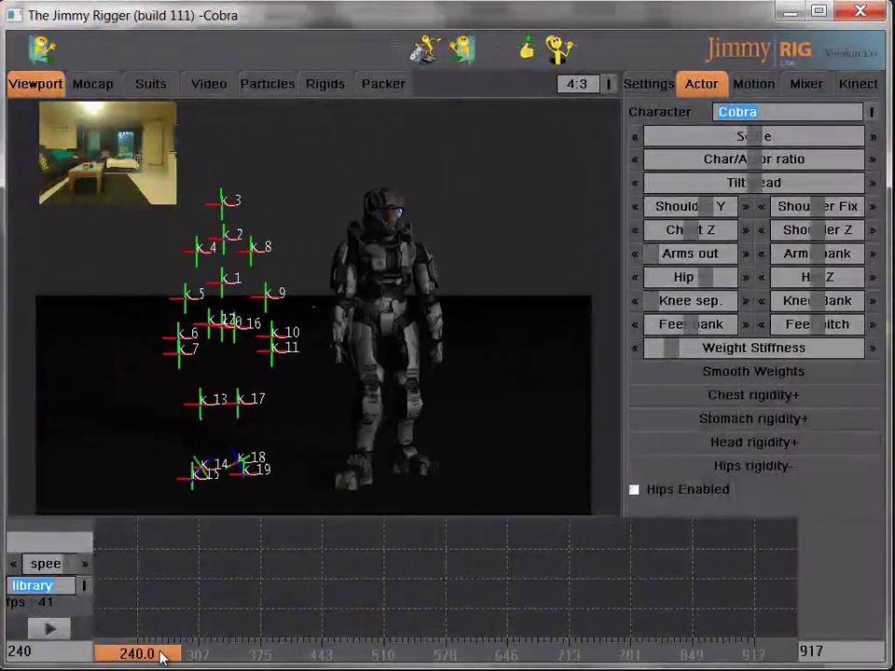
- Bake the trimmed motion as a new mixer clip named test
click(849, 84)
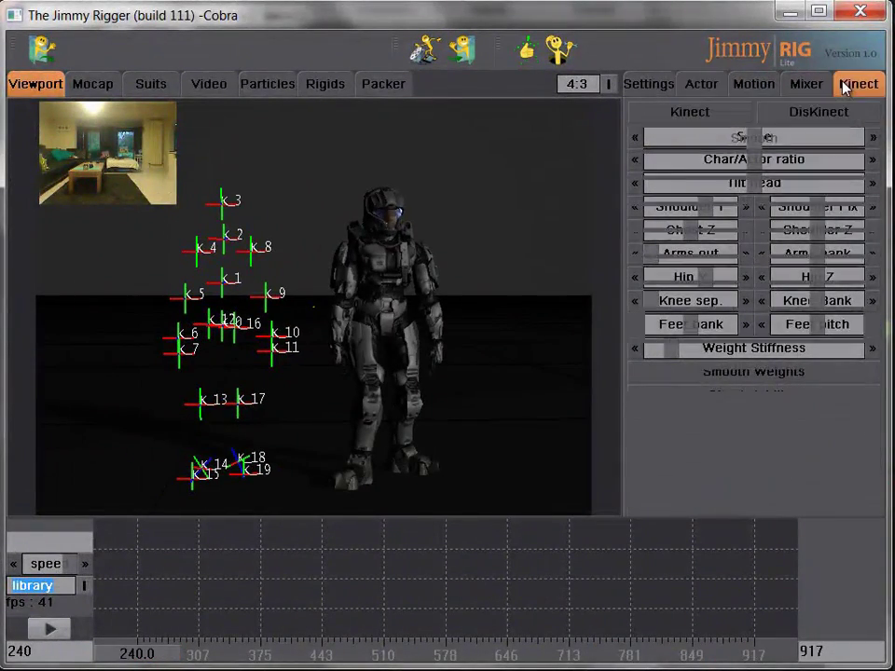
click(809, 85)
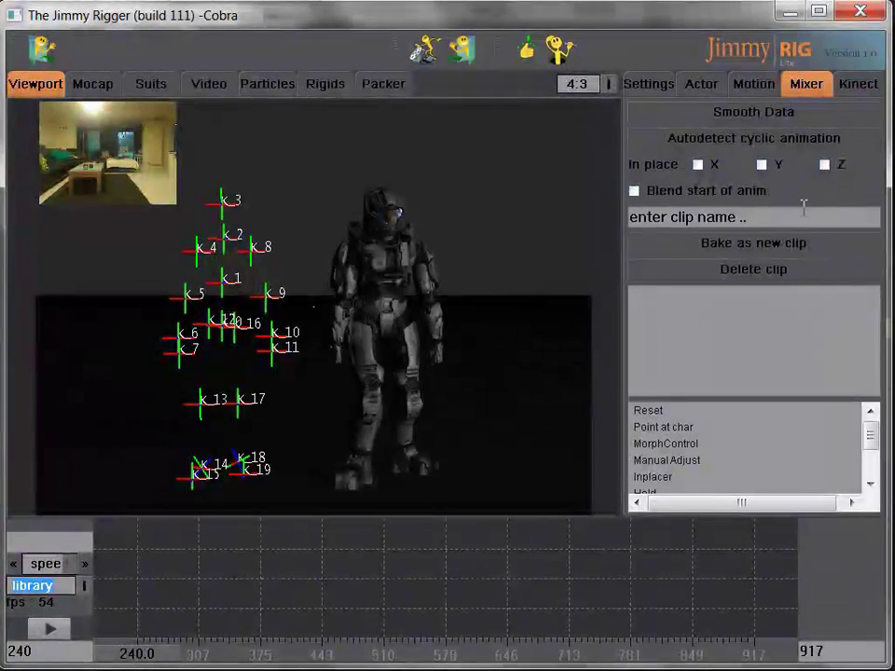
text(test)
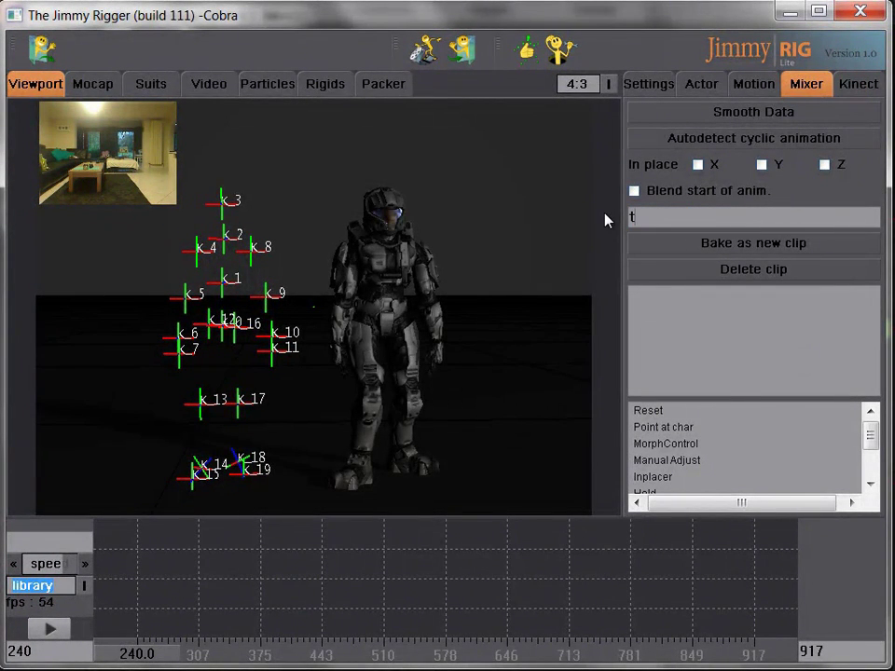
click(681, 244)
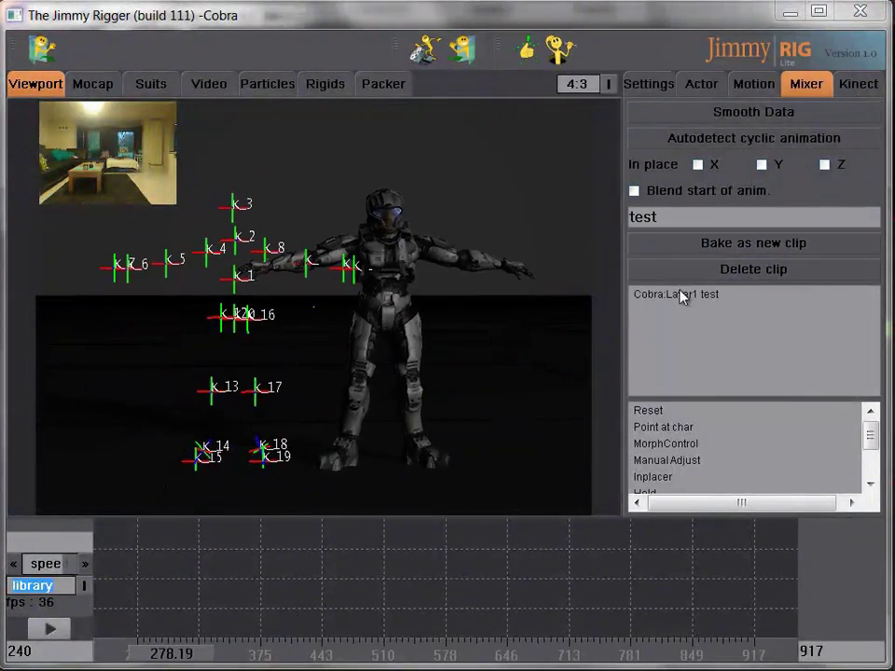
- Place the test clip at frame 0 of the mixer timeline and preview it with the Kinect markers hidden
mouse_move(685, 295)
mouse_down()
mouse_move(493, 577)
mouse_move(311, 650)
mouse_move(491, 650)
mouse_move(245, 651)
mouse_up()
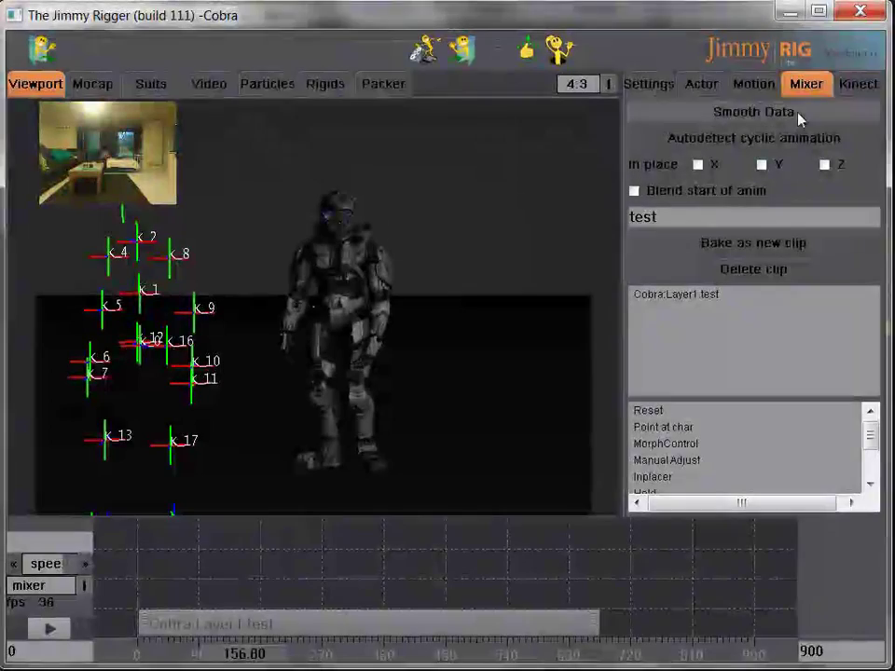
click(857, 84)
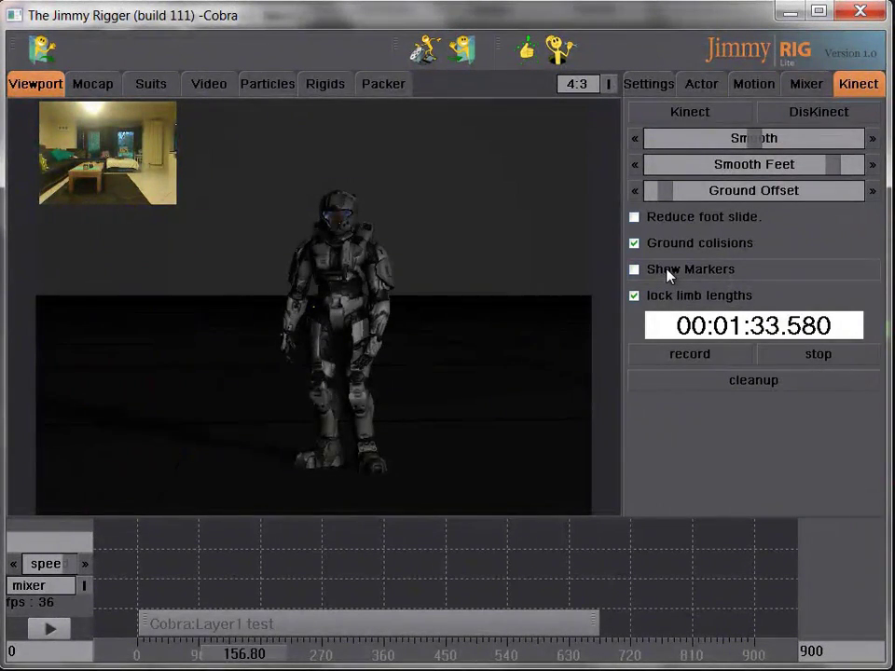
mouse_move(275, 656)
mouse_down()
mouse_move(196, 654)
mouse_move(456, 643)
mouse_up()
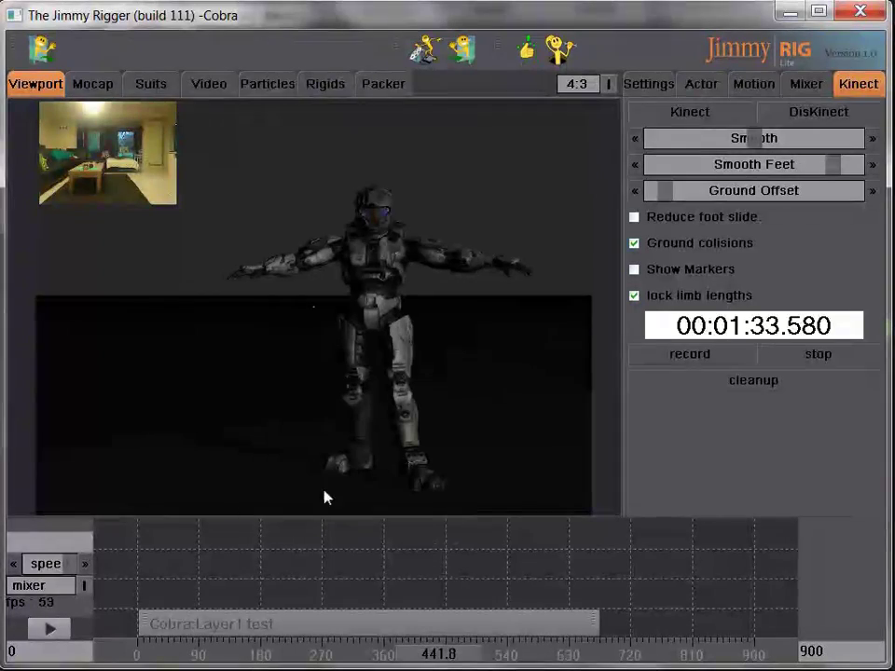
- Export the animated character as the Lightwave scene file kinect.lws in the demo folder
click(459, 51)
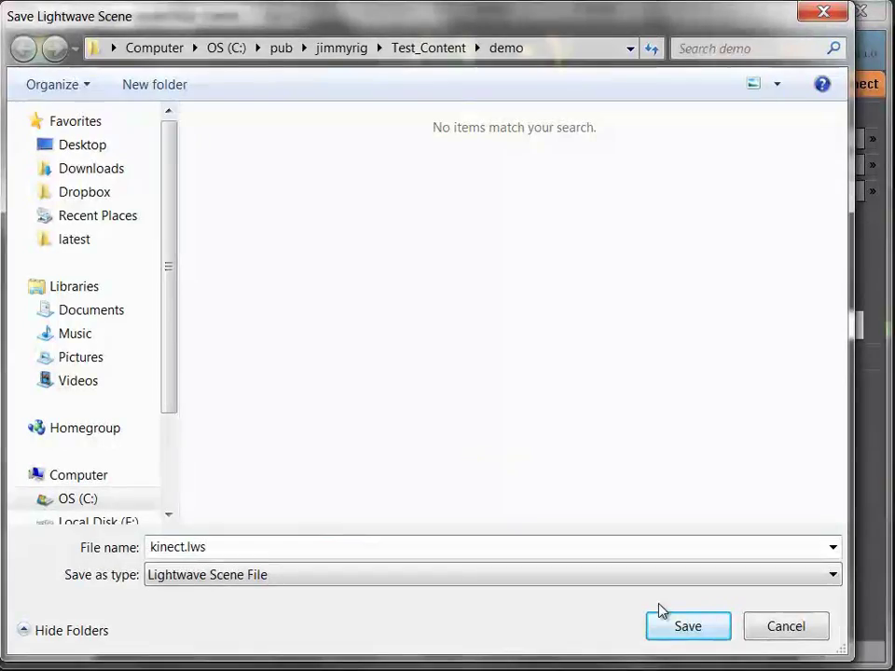
click(669, 625)
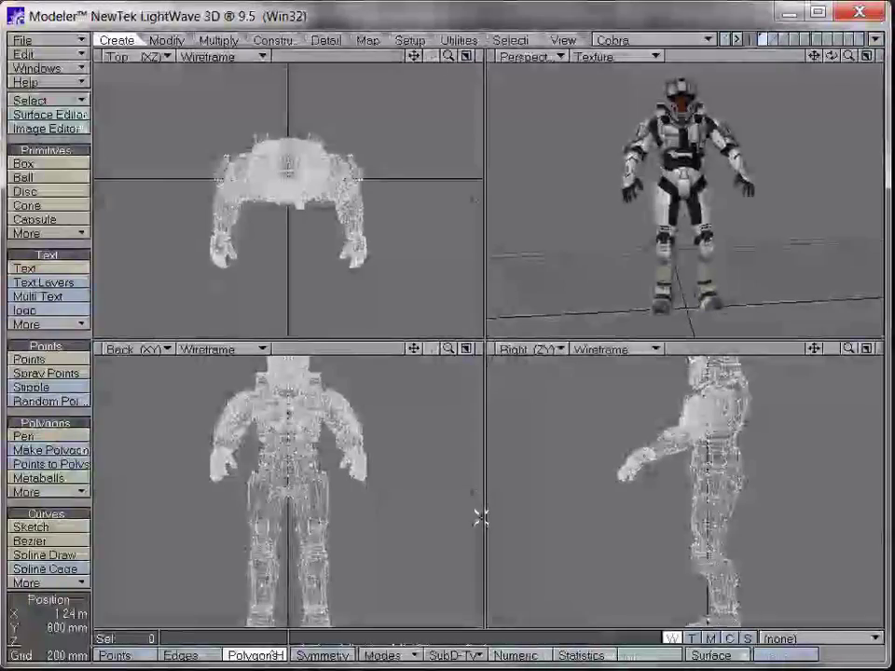
- Switch to LightWave Modeler and load the object Cobra.jimmyrig.lwo
key(ctrl+o)
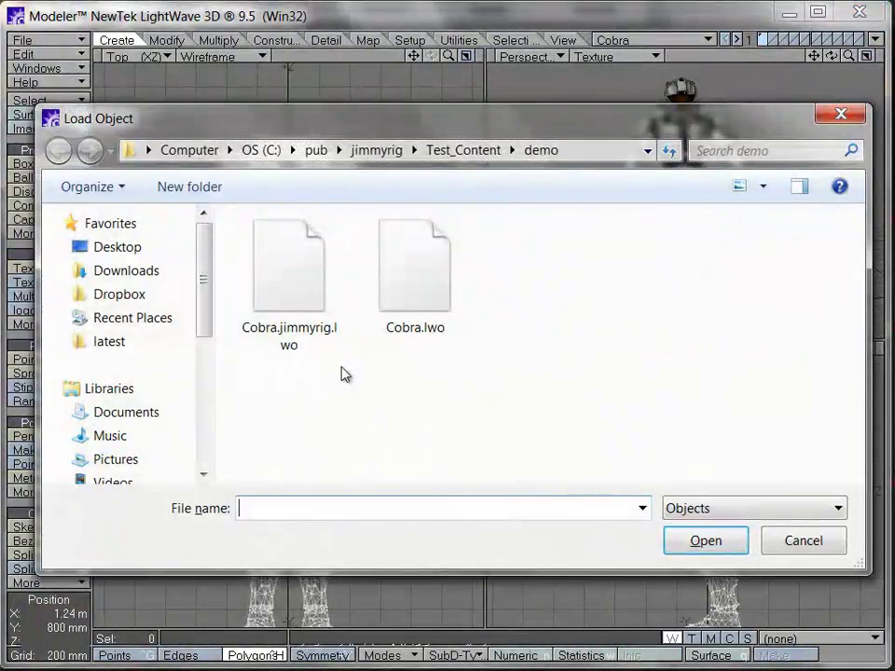
click(307, 332)
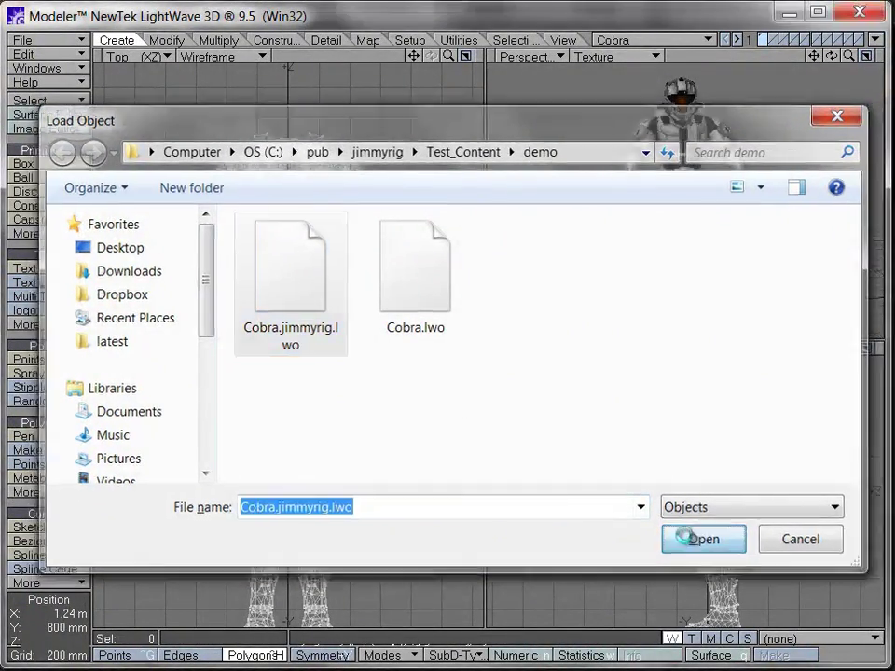
click(684, 536)
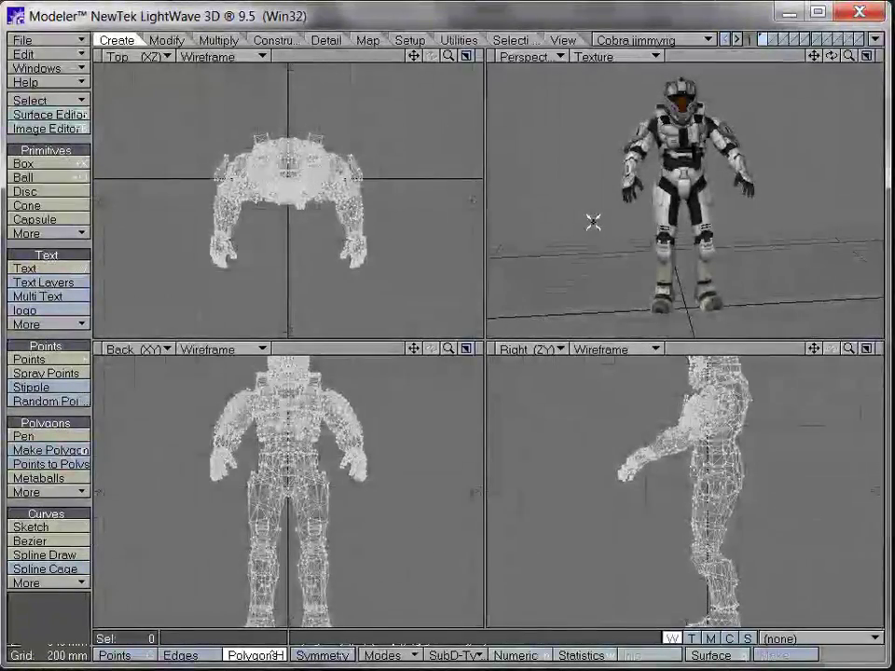
- List the object's weight vertex maps and set the perspective viewport to Weight Shade
key(F7)
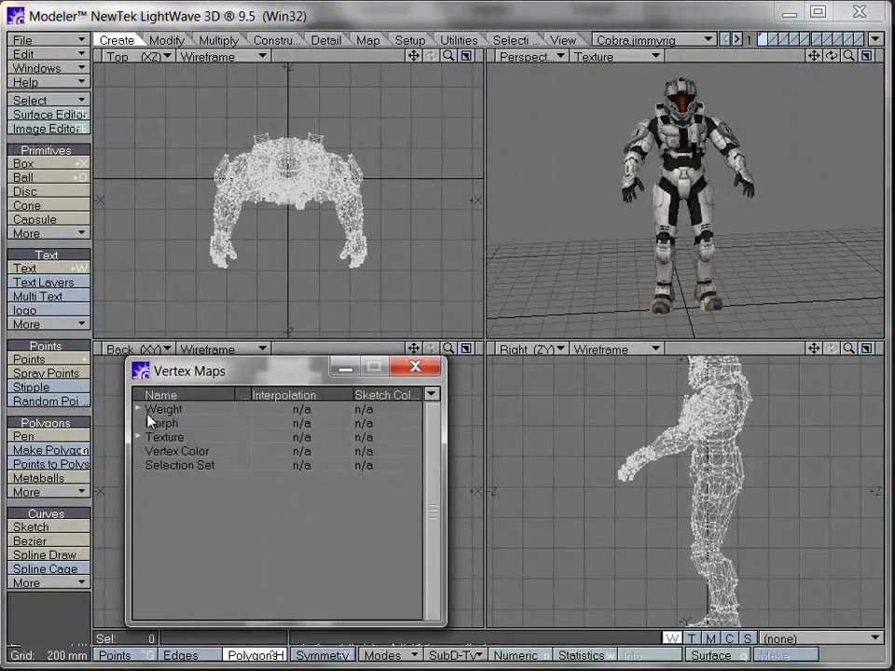
click(138, 410)
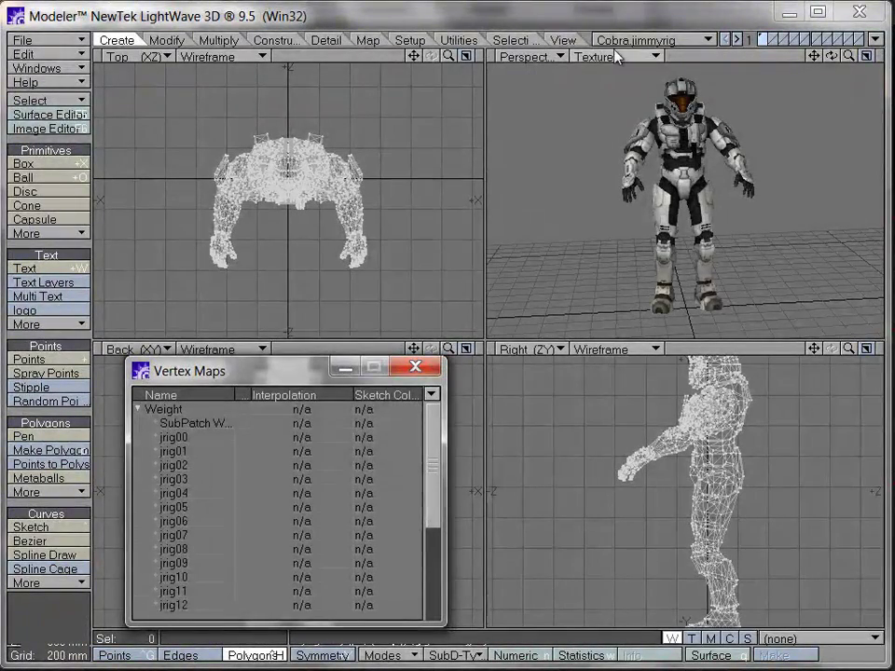
click(615, 57)
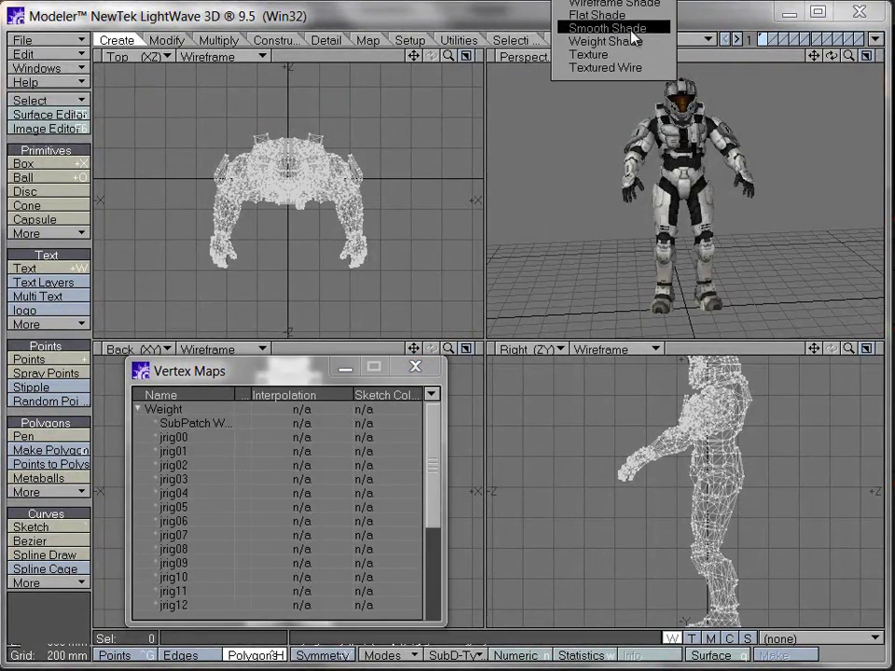
click(630, 42)
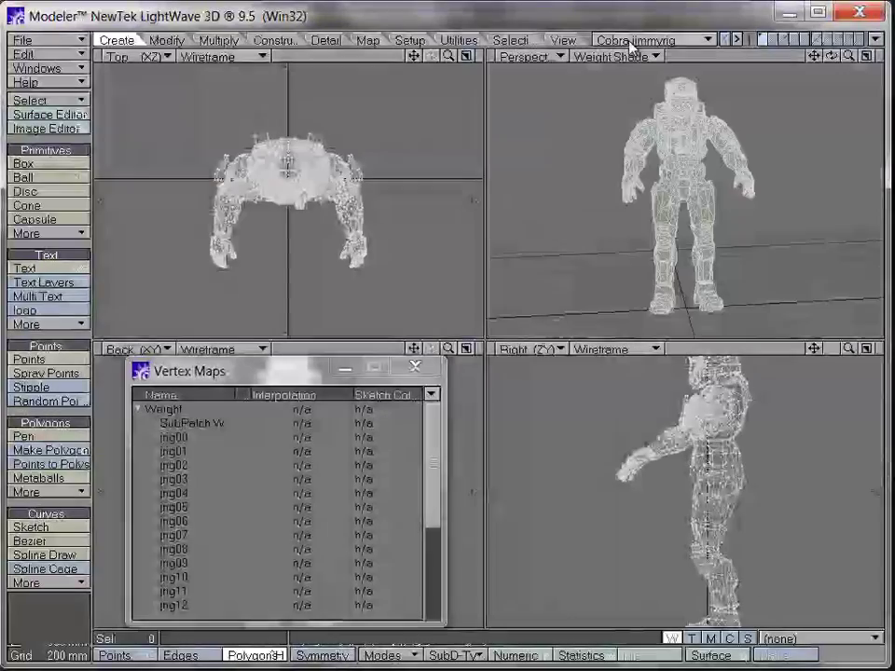
- Examine the weight maps jrig01 to jrig09 one by one, with a close look at jrig09's falloff around the knee
click(195, 451)
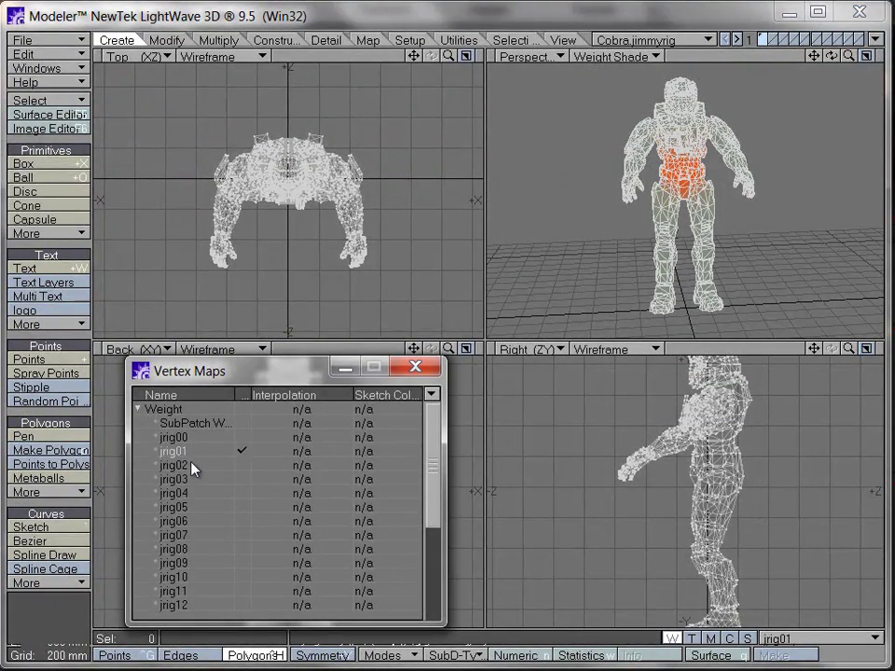
click(177, 465)
click(187, 478)
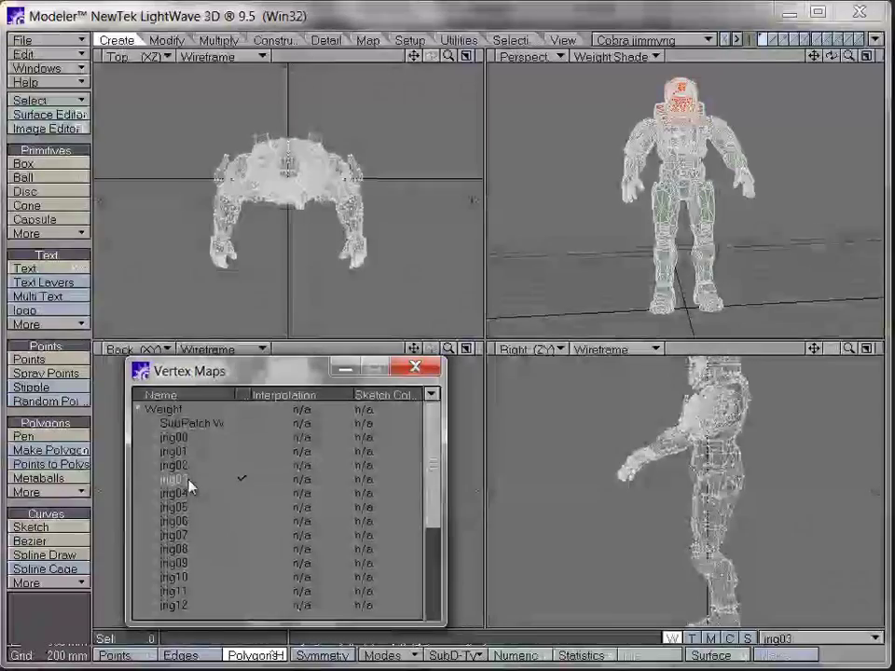
click(186, 493)
click(185, 509)
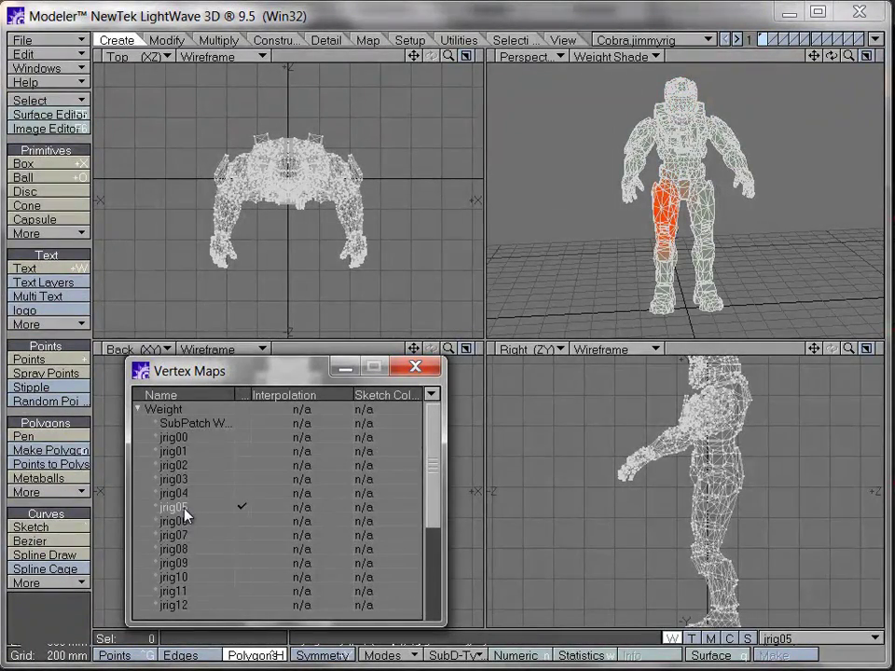
click(185, 522)
click(186, 537)
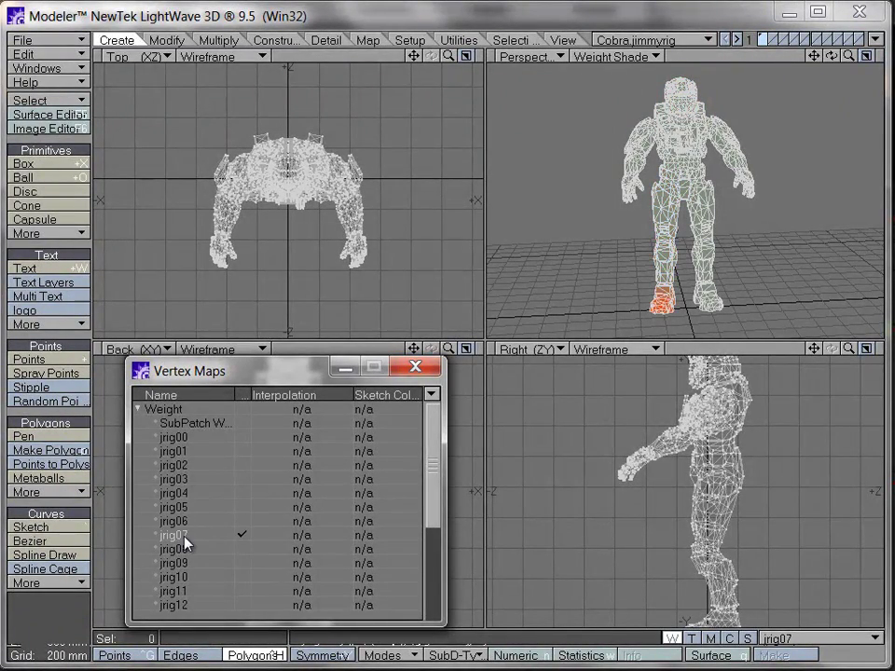
click(188, 549)
click(189, 564)
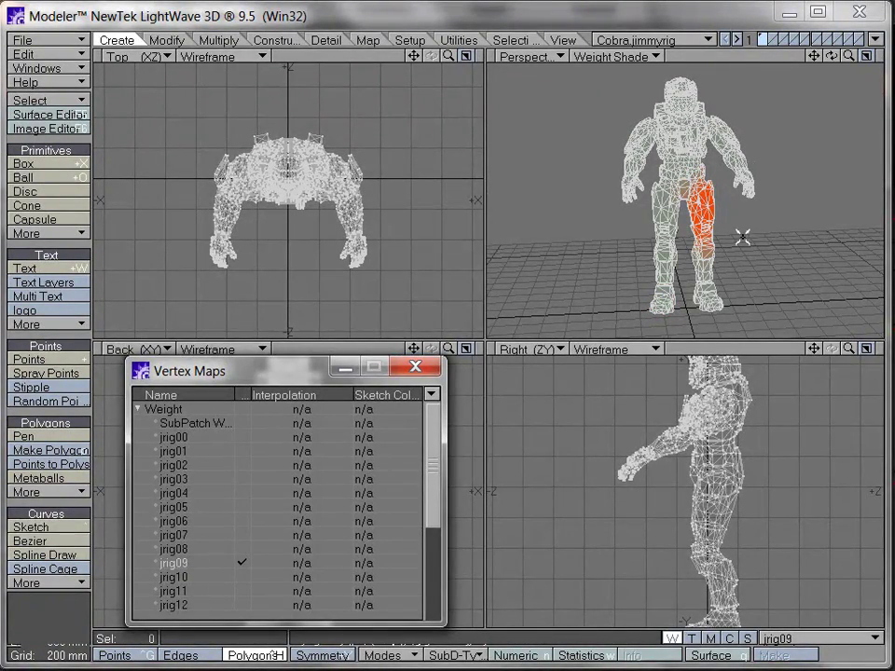
ctrl+alt+drag(743, 240, 872, 139)
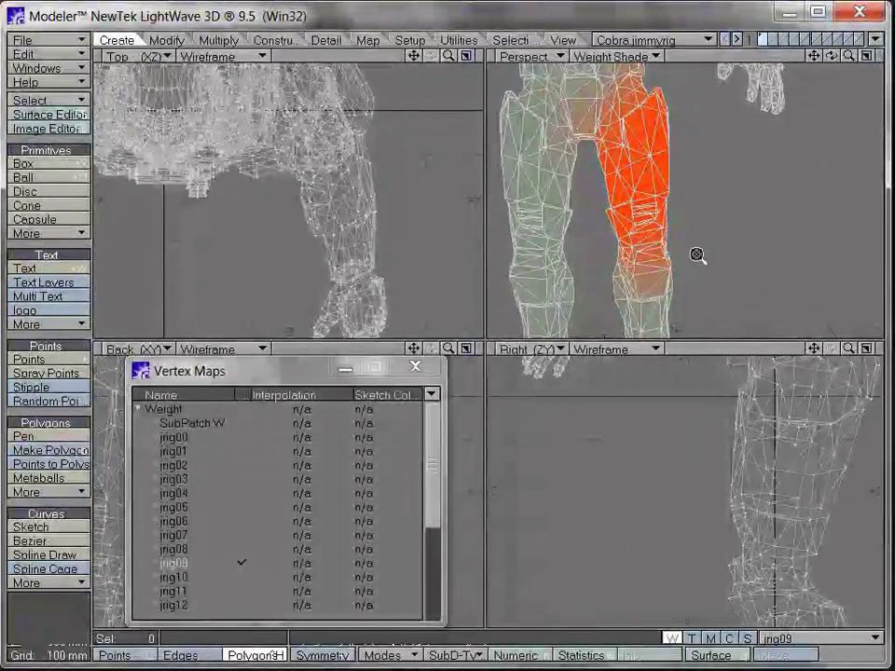
ctrl+alt+drag(697, 255, 767, 194)
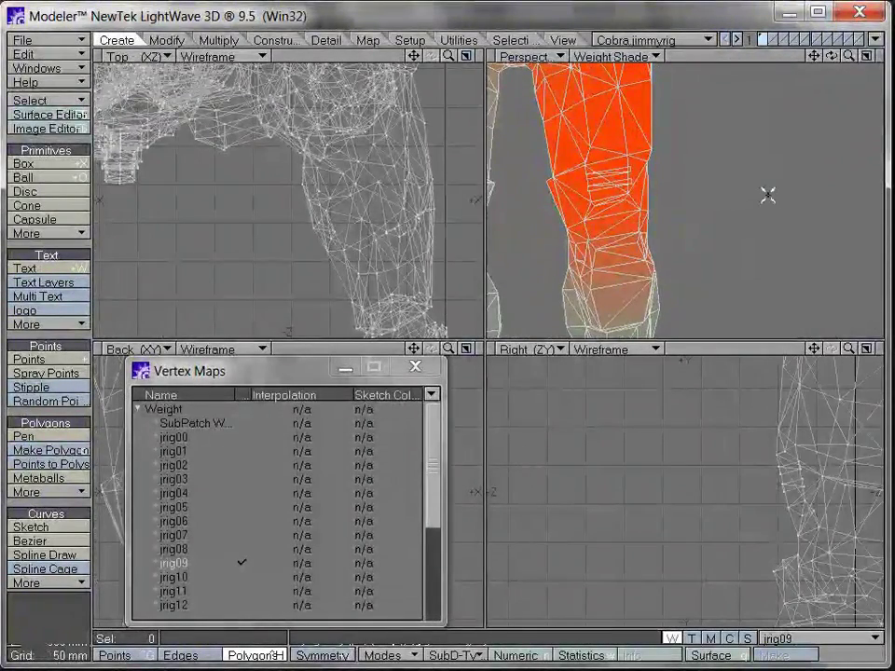
- Switch to LightWave Layout and load the scene kinect.lws, accepting the content directory change and declining alternates for all missing files
mouse_move(614, 668)
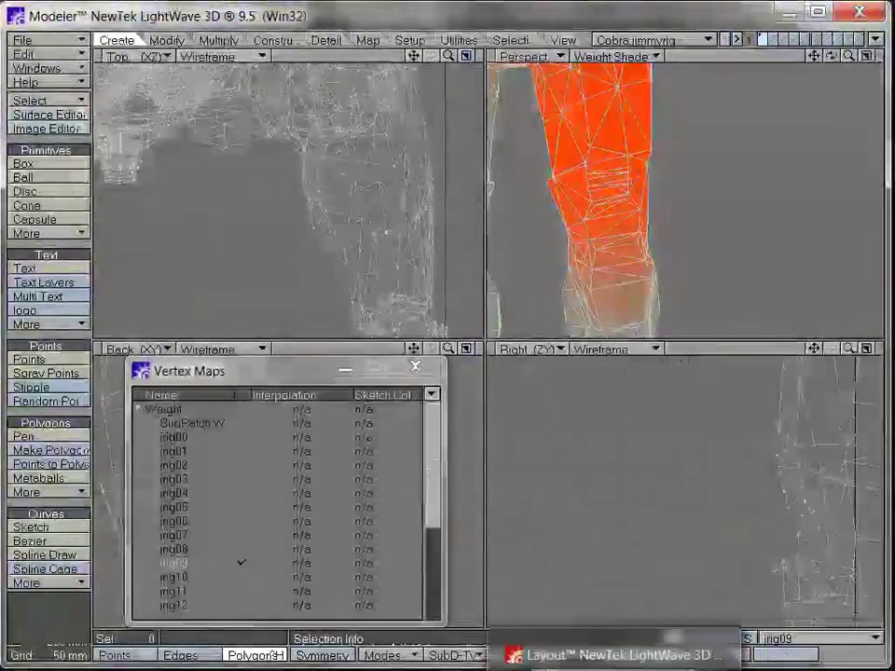
click(578, 655)
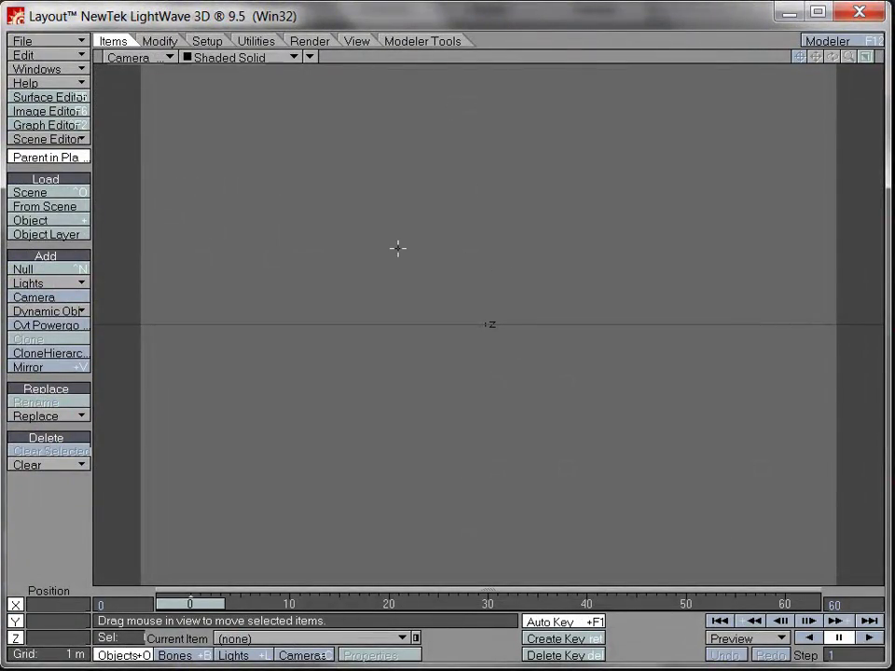
key(ctrl+o)
click(261, 220)
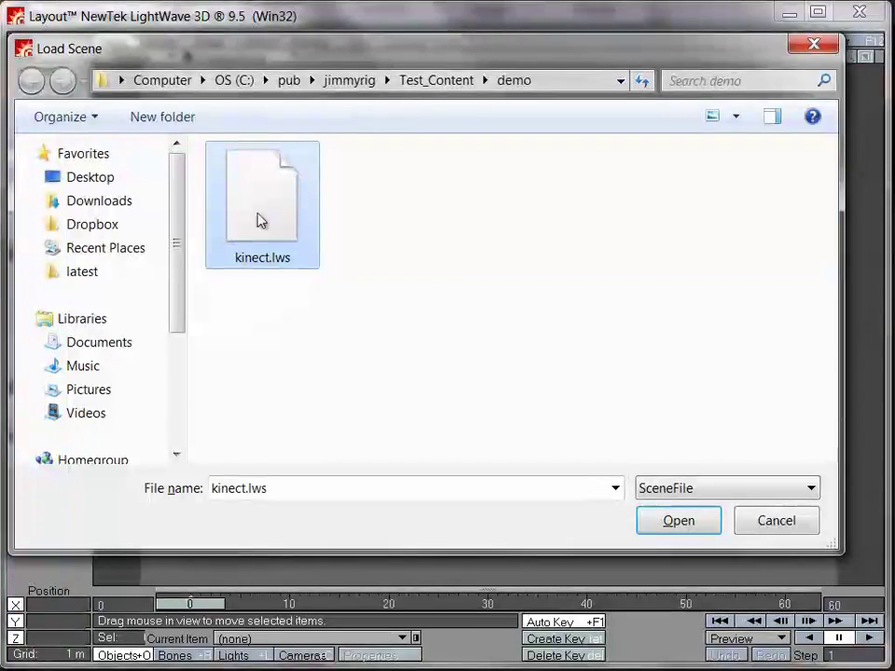
click(668, 523)
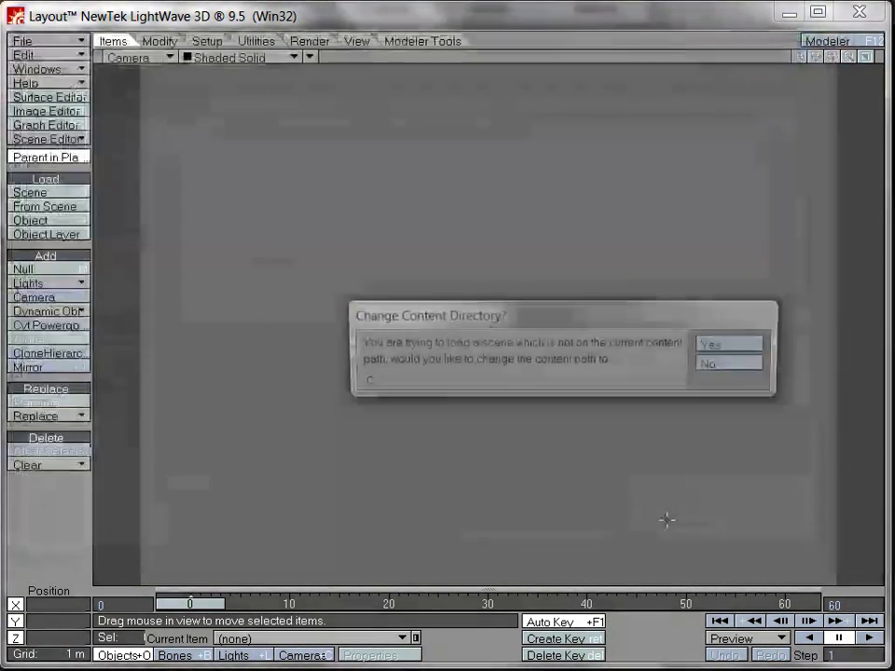
click(734, 346)
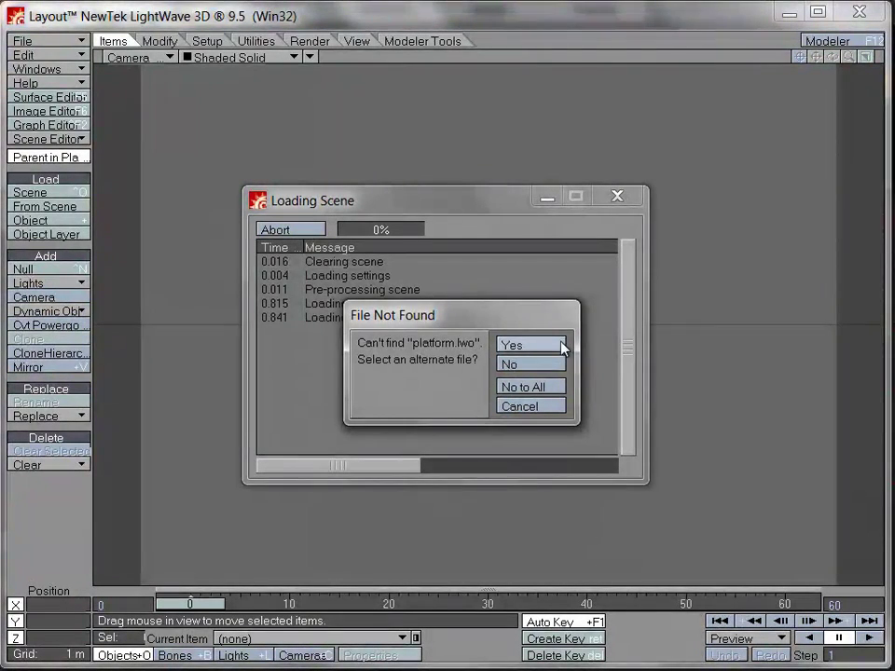
click(542, 386)
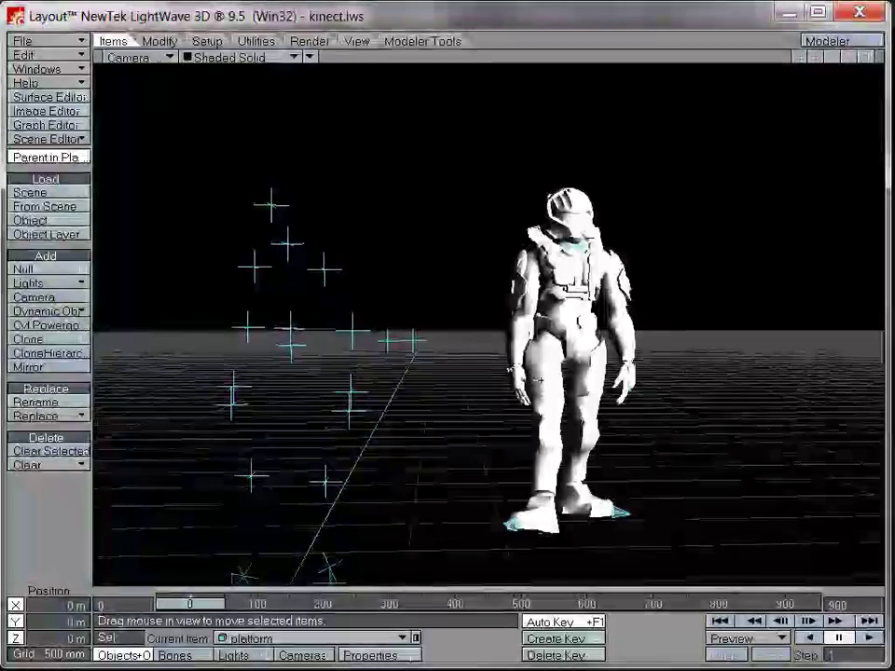
- Set the camera view to textured shading and play the character's animation forward from frame 284
drag(190, 604, 377, 604)
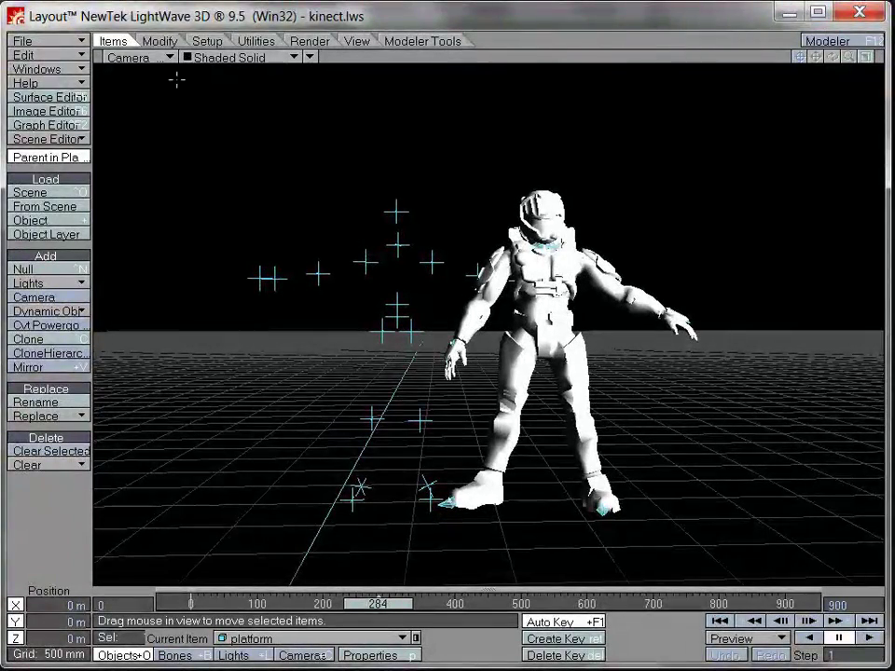
click(224, 63)
click(227, 75)
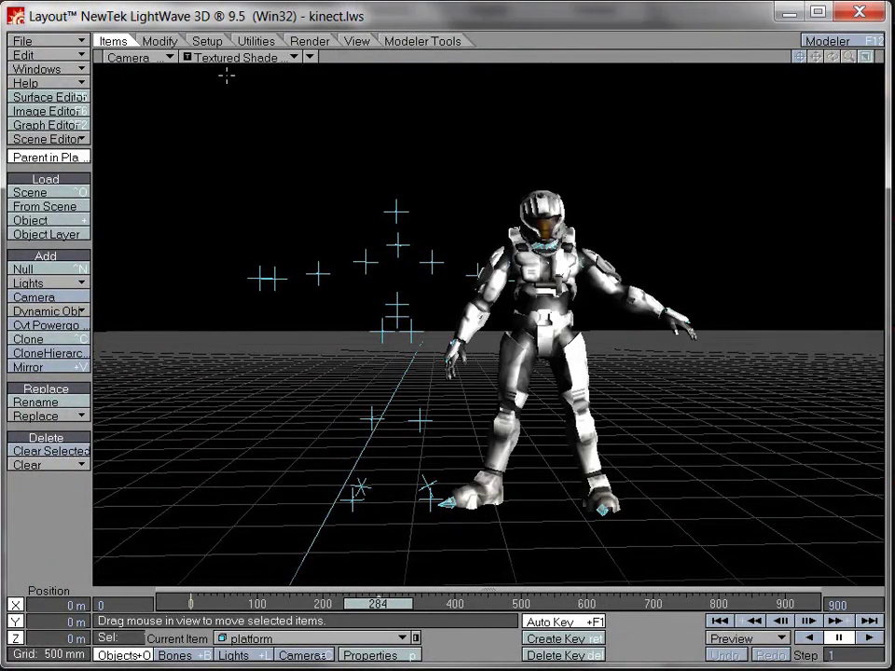
click(870, 638)
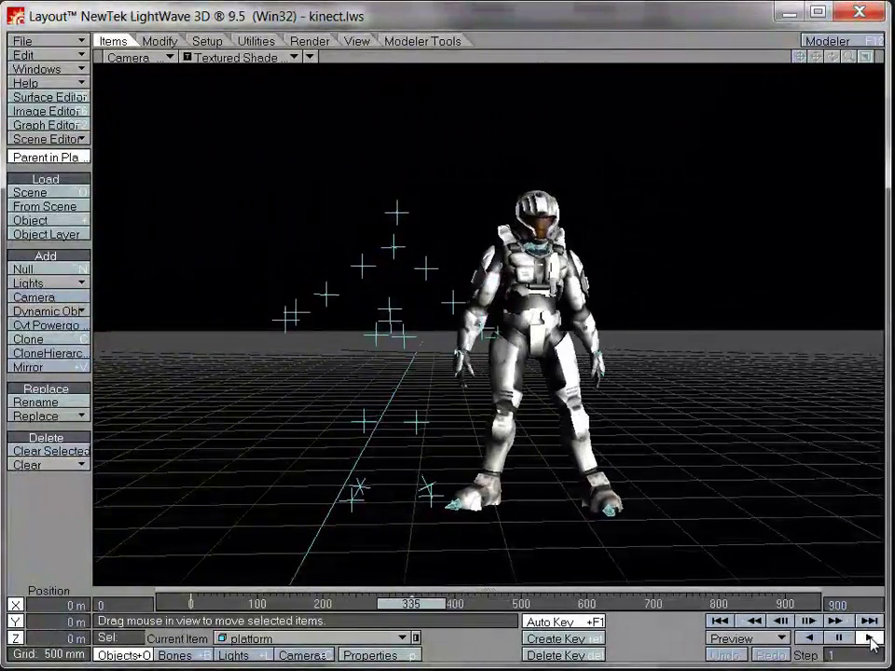